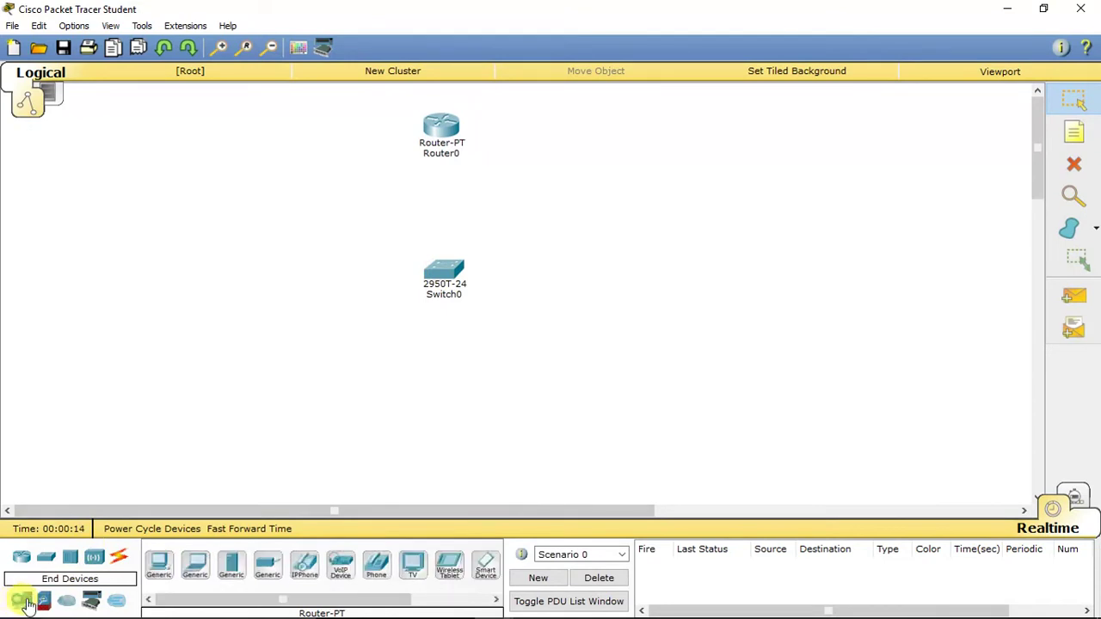
Place two generic laptops below the switch, one on each side of it.
{"action": "left_click", "coordinate": [193, 566]}
{"action": "left_click", "coordinate": [245, 426]}
{"action": "left_click", "coordinate": [194, 565]}
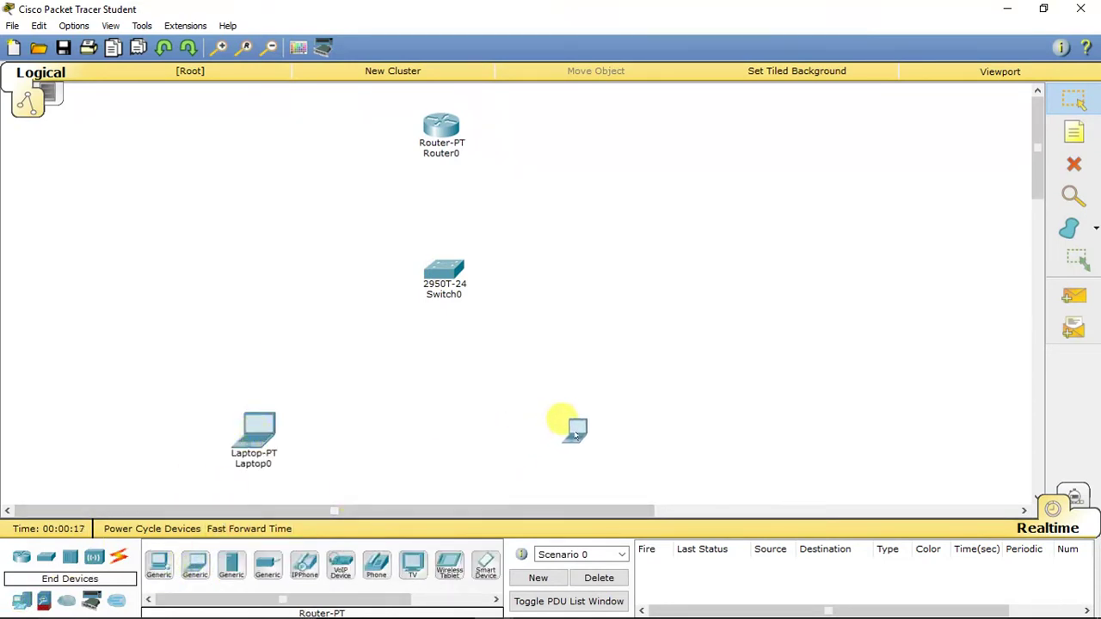
{"action": "left_click", "coordinate": [587, 441]}
{"action": "left_click", "coordinate": [531, 381]}
{"action": "left_click", "coordinate": [554, 420]}
{"action": "key", "text": "Delete"}
{"action": "key", "text": "Return"}
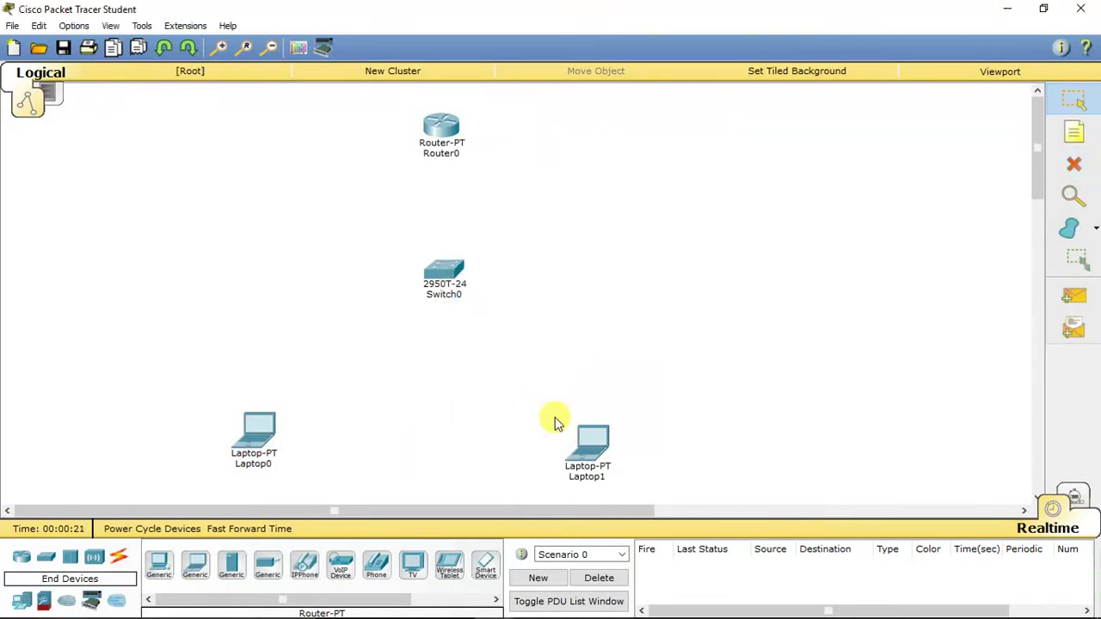
Connect Laptop0 and Laptop1 to the switch using automatically chosen connections.
{"action": "left_click", "coordinate": [118, 557]}
{"action": "left_click", "coordinate": [158, 564]}
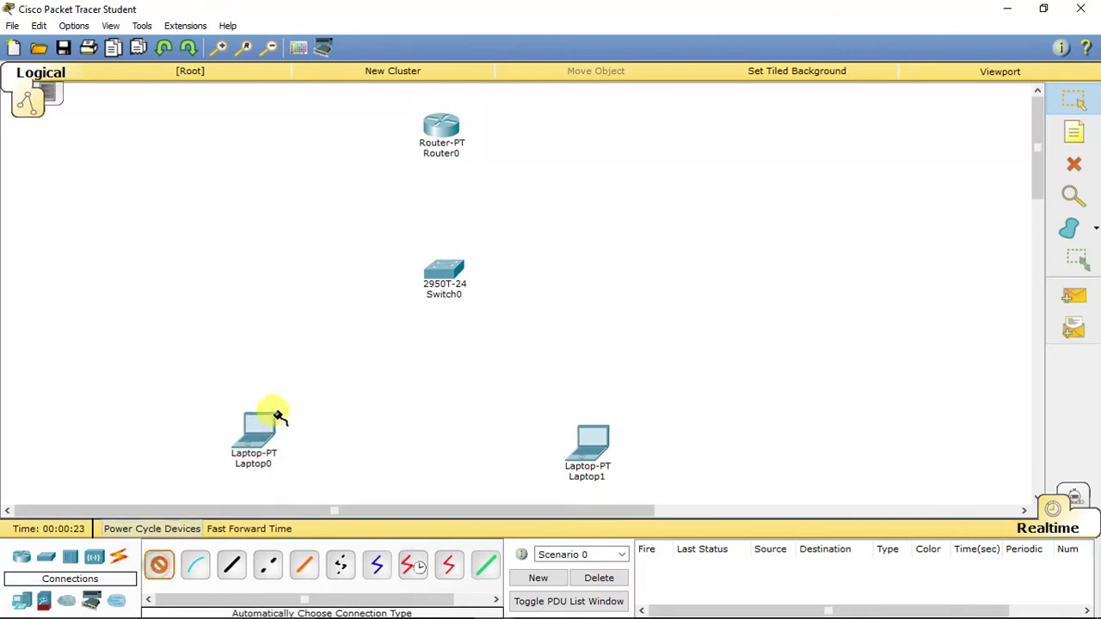
{"action": "left_click", "coordinate": [262, 428]}
{"action": "left_click", "coordinate": [432, 269]}
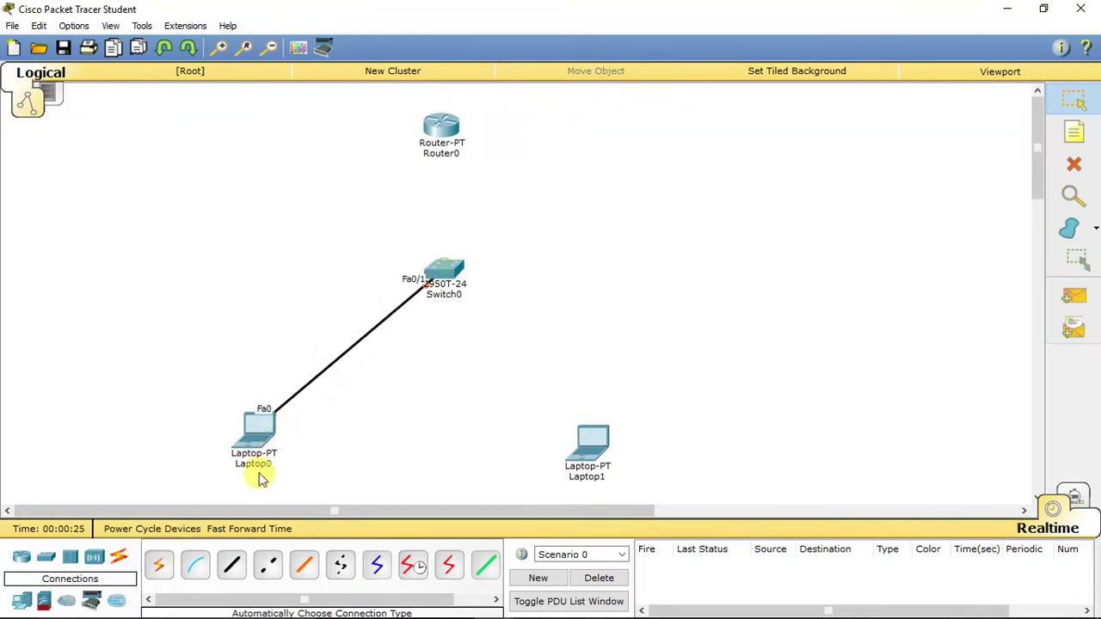
{"action": "left_click", "coordinate": [159, 565]}
{"action": "left_click", "coordinate": [590, 442]}
{"action": "left_click", "coordinate": [443, 271]}
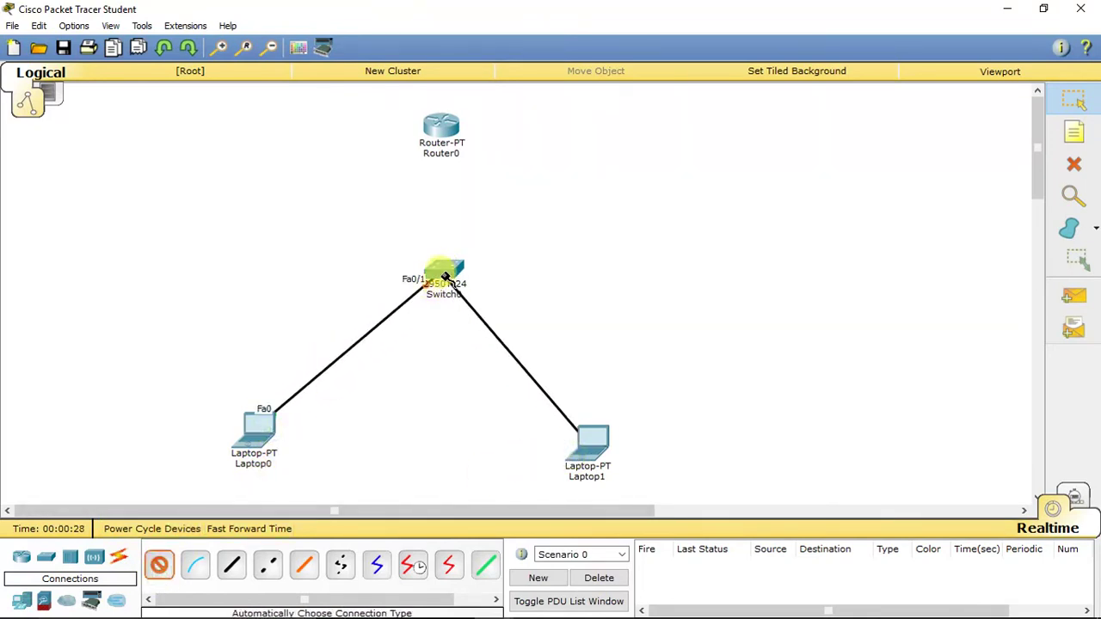
Connect Router0 to the switch with an automatically chosen connection and fast-forward the simulation time.
{"action": "left_click", "coordinate": [163, 566]}
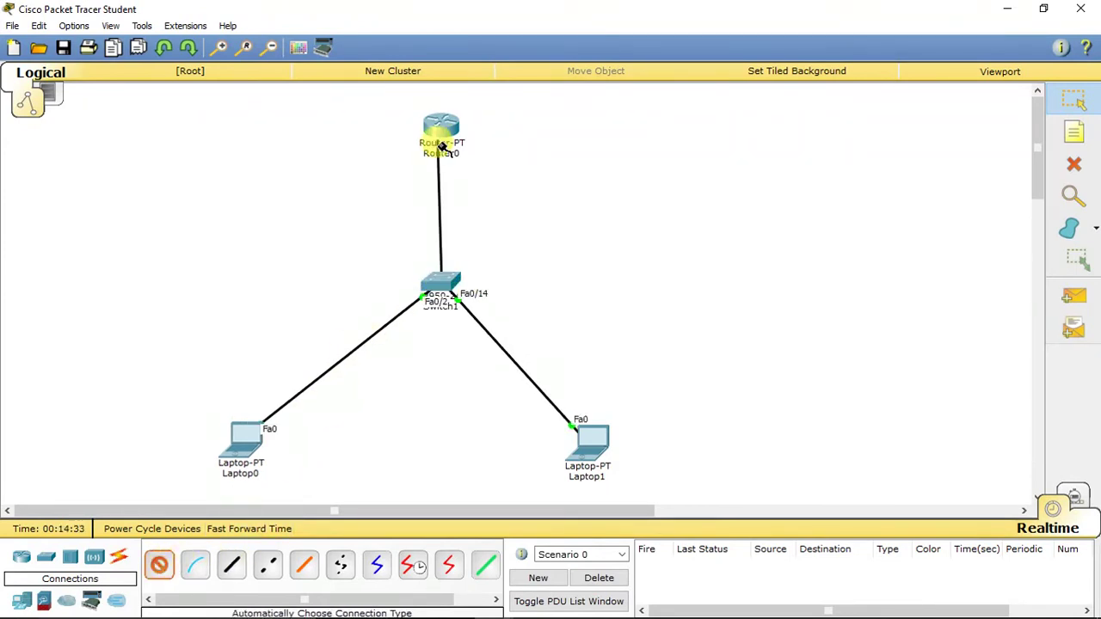
{"action": "left_click", "coordinate": [439, 129]}
{"action": "left_click", "coordinate": [439, 282]}
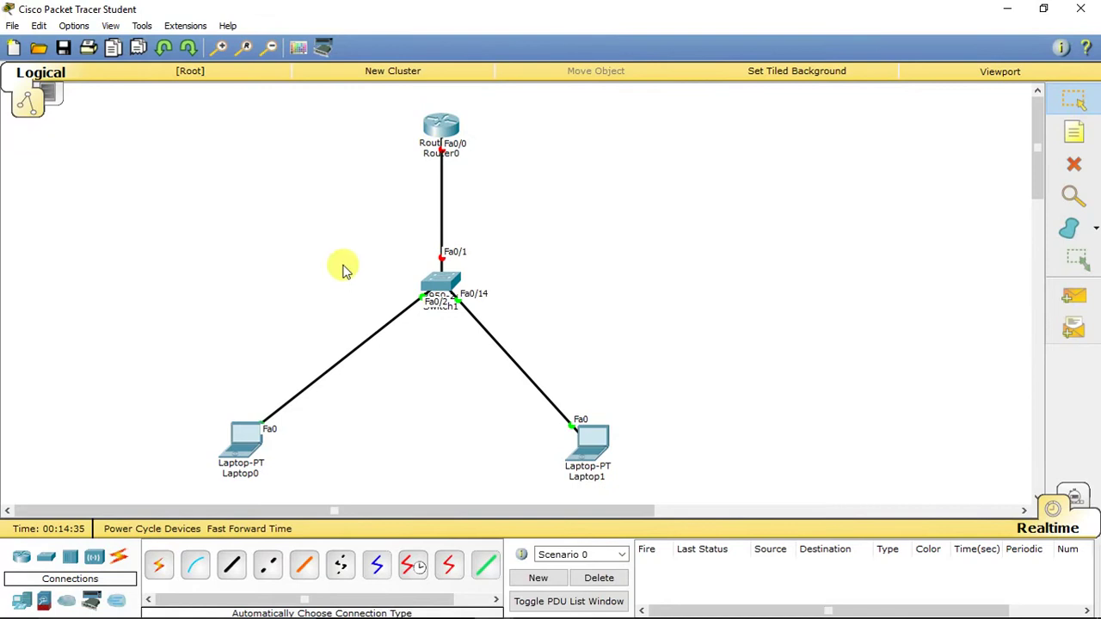
{"action": "left_click", "coordinate": [277, 529]}
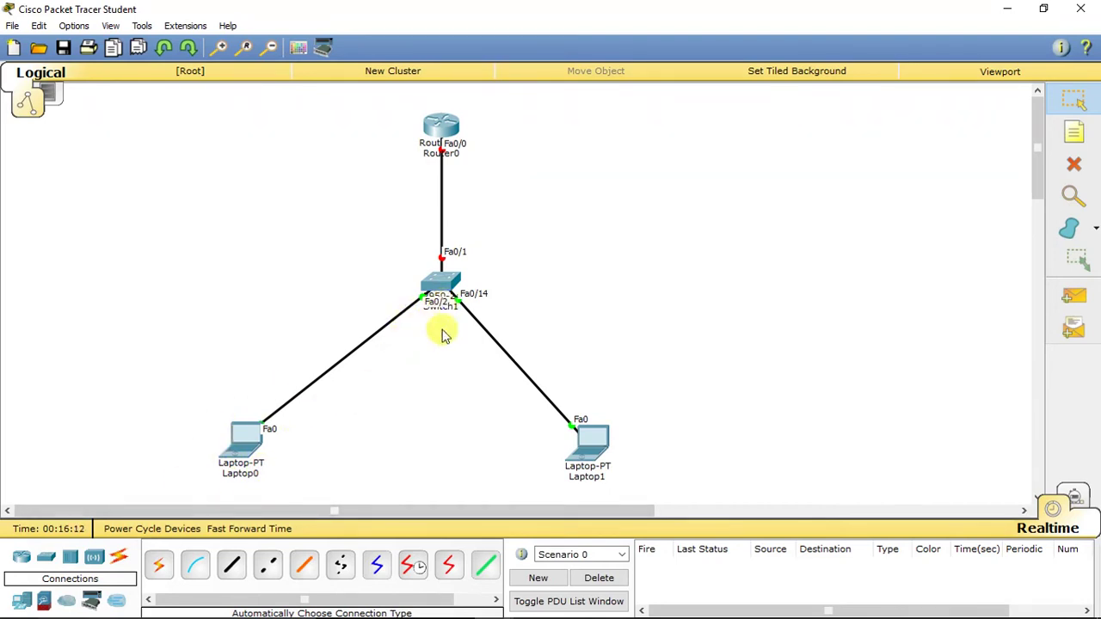
View the switch's command line, and in the preferences apply font size 13 for the CLI and 14 for headers.
{"action": "left_click", "coordinate": [453, 281]}
{"action": "left_click", "coordinate": [424, 127]}
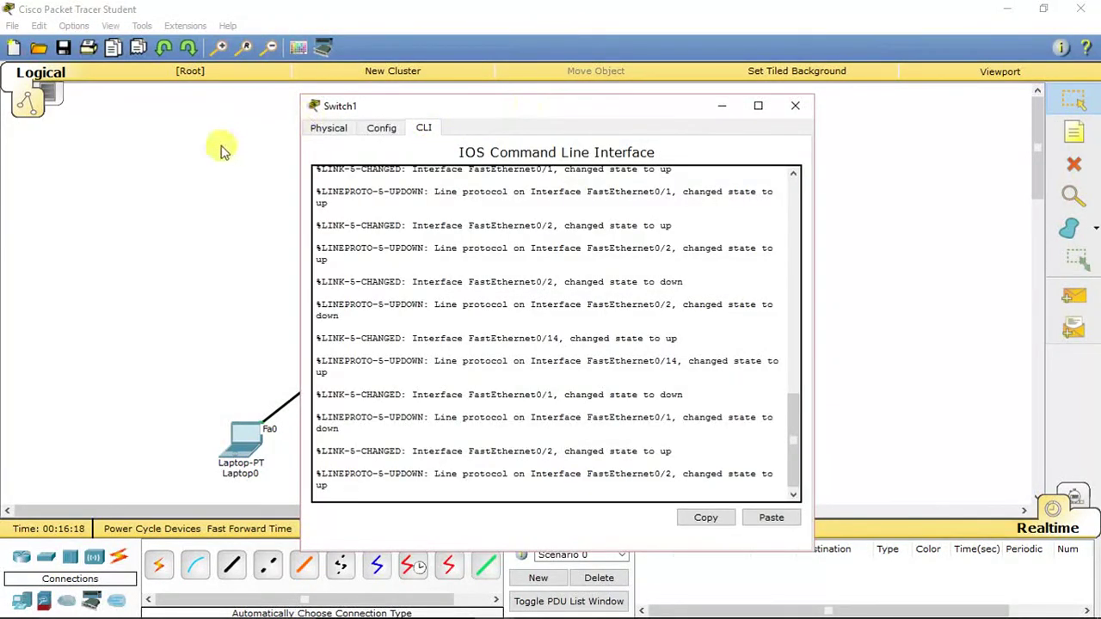
{"action": "left_click", "coordinate": [74, 25]}
{"action": "left_click", "coordinate": [108, 42]}
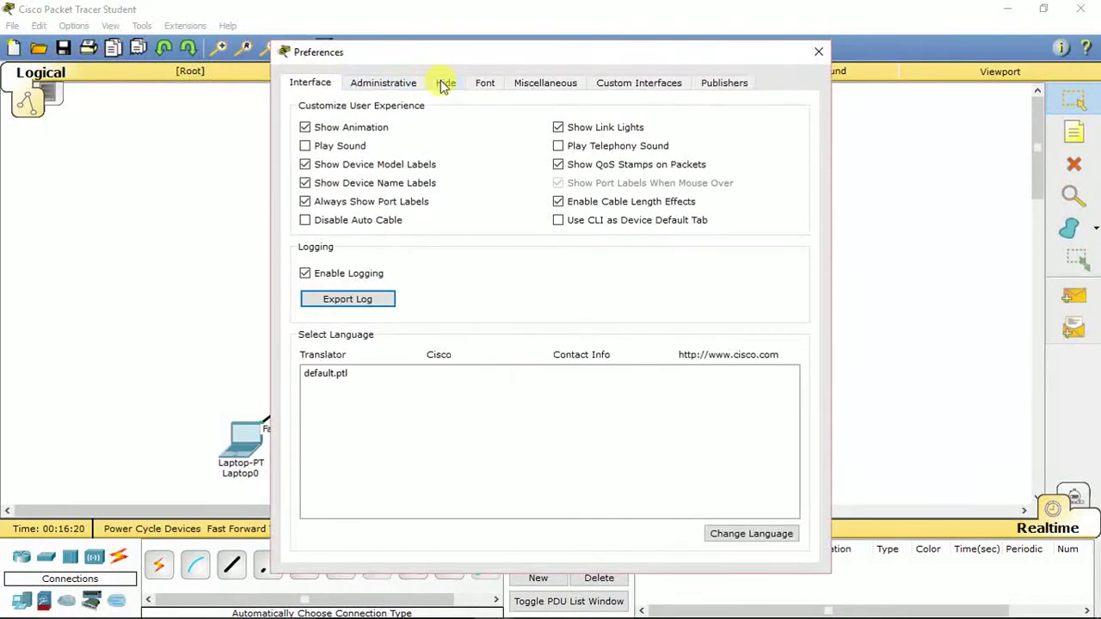
{"action": "left_click", "coordinate": [484, 82]}
{"action": "left_click", "coordinate": [692, 130]}
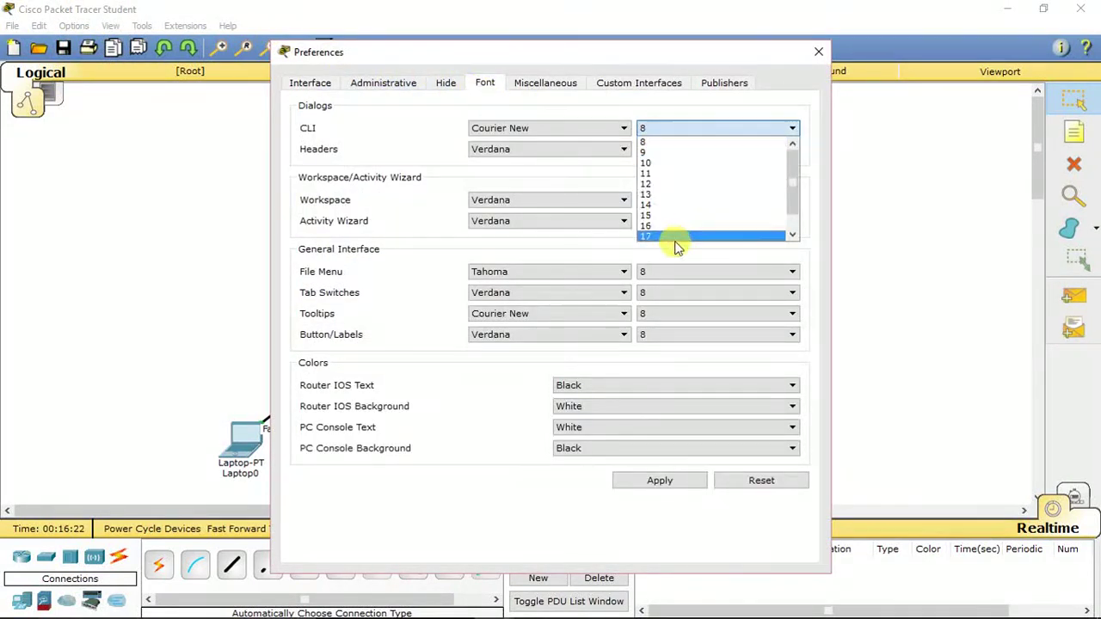
{"action": "left_click", "coordinate": [667, 195]}
{"action": "left_click", "coordinate": [663, 150]}
{"action": "left_click", "coordinate": [655, 224]}
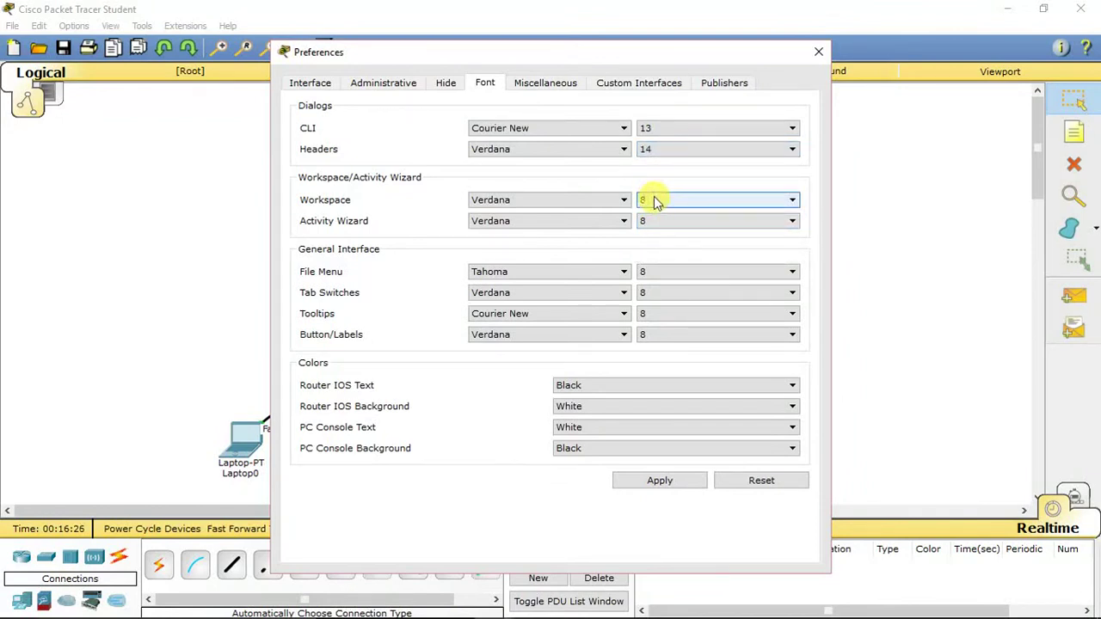
{"action": "left_click", "coordinate": [685, 482]}
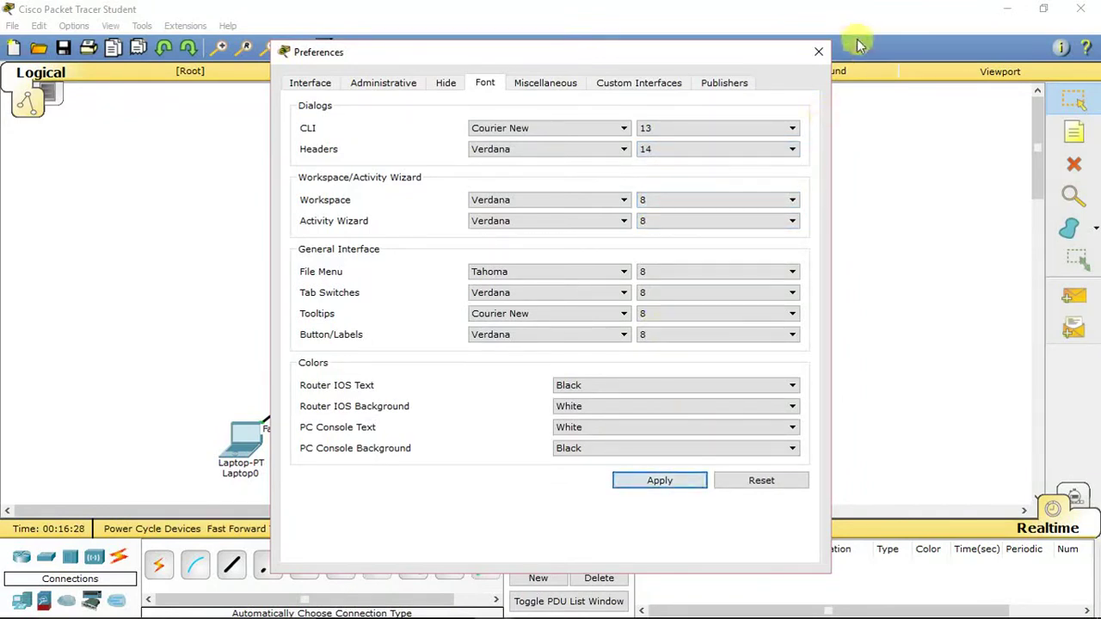
{"action": "left_click", "coordinate": [661, 479]}
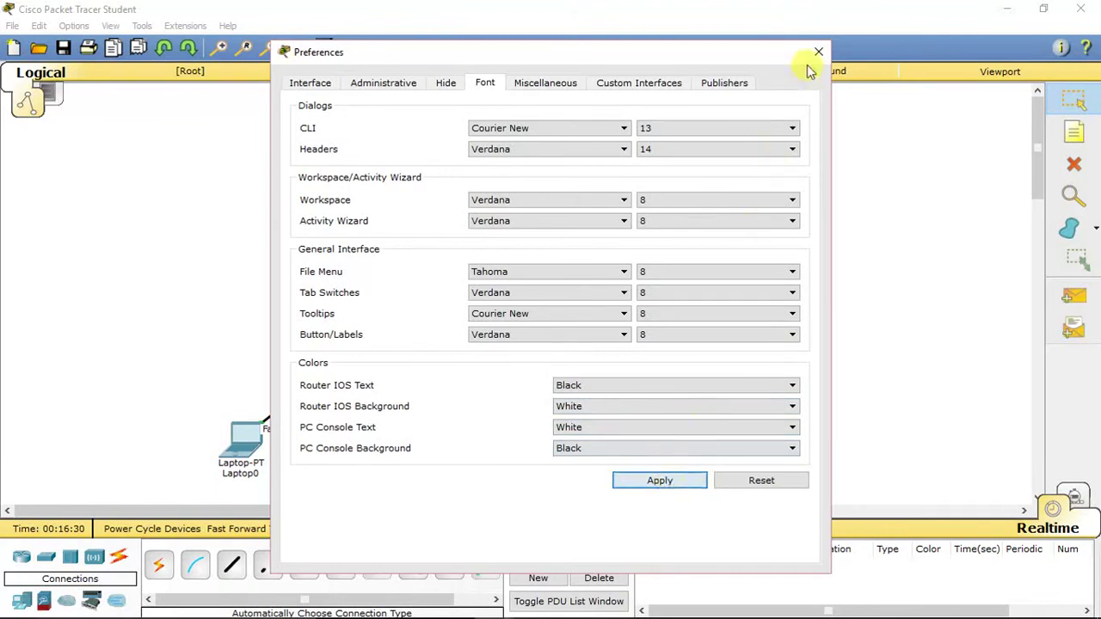
{"action": "left_click", "coordinate": [818, 55]}
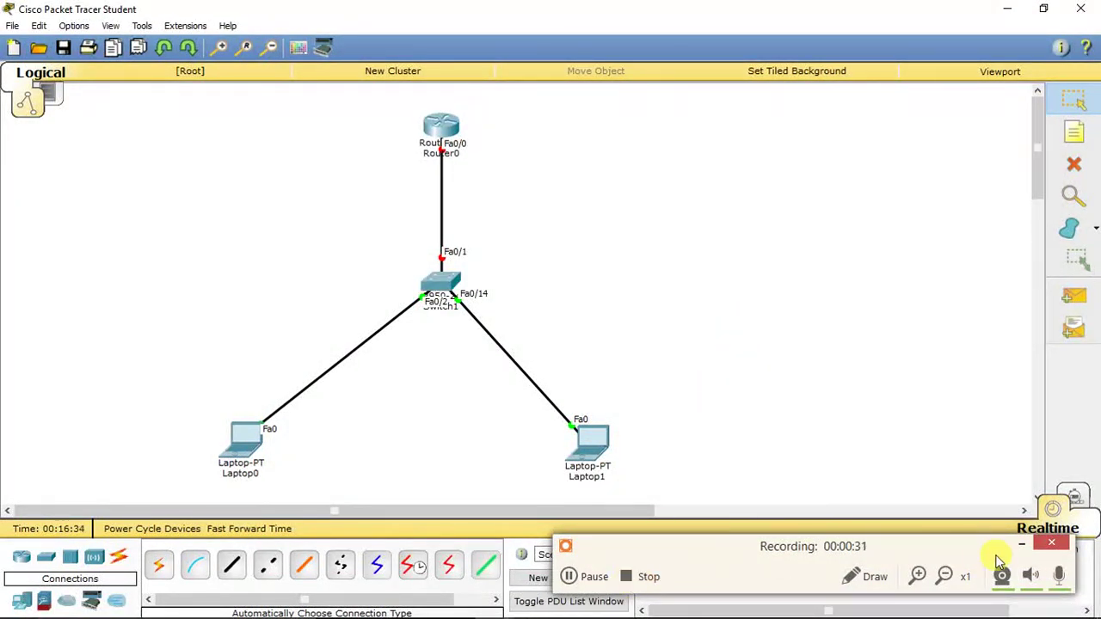
Reopen the switch's command line in a maximized window and start the console session at the user prompt.
{"action": "left_click", "coordinate": [1022, 545]}
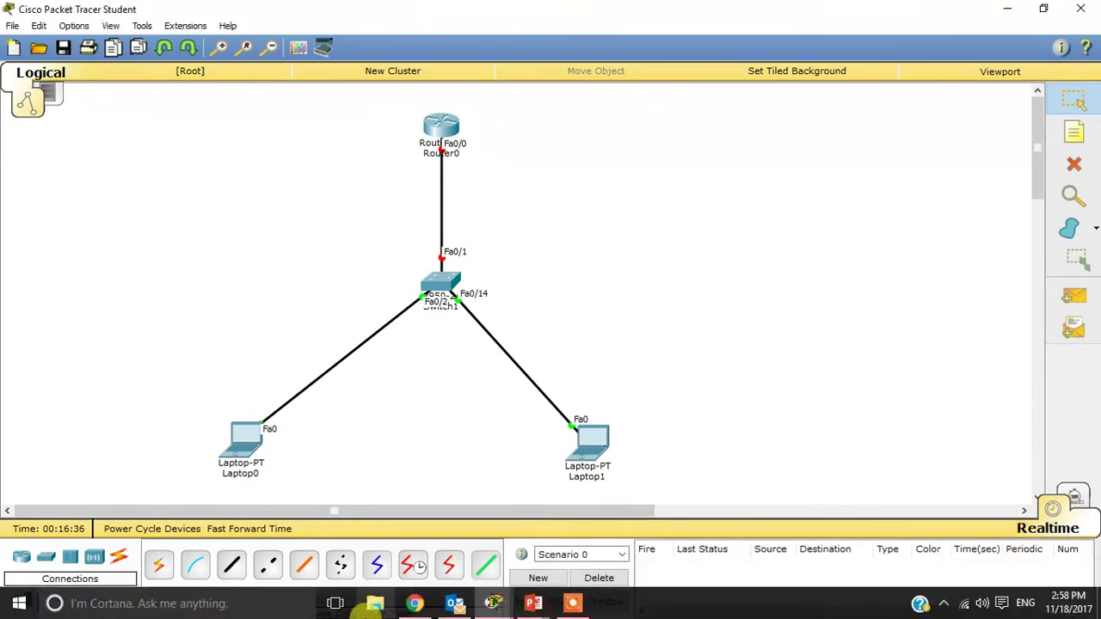
{"action": "mouse_move", "coordinate": [494, 603]}
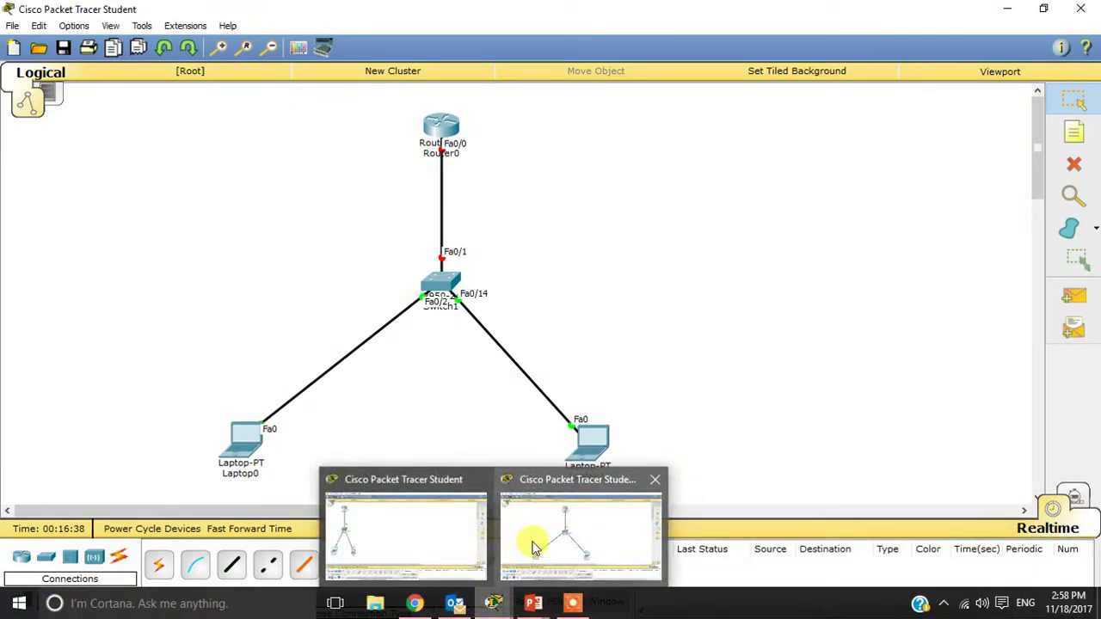
{"action": "left_click", "coordinate": [439, 287]}
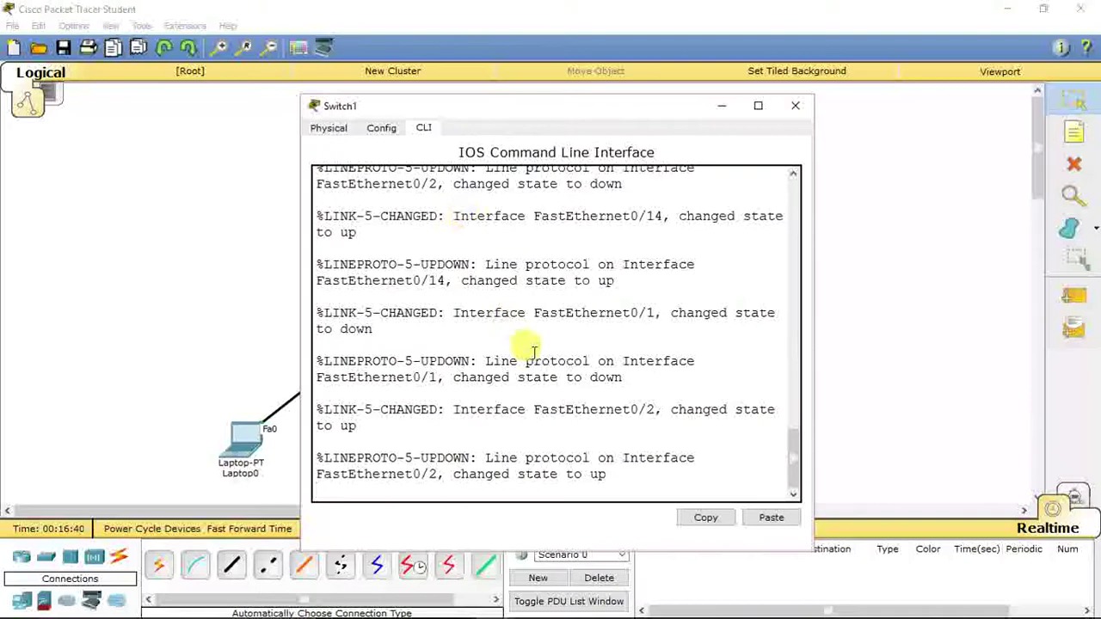
{"action": "left_click", "coordinate": [758, 105]}
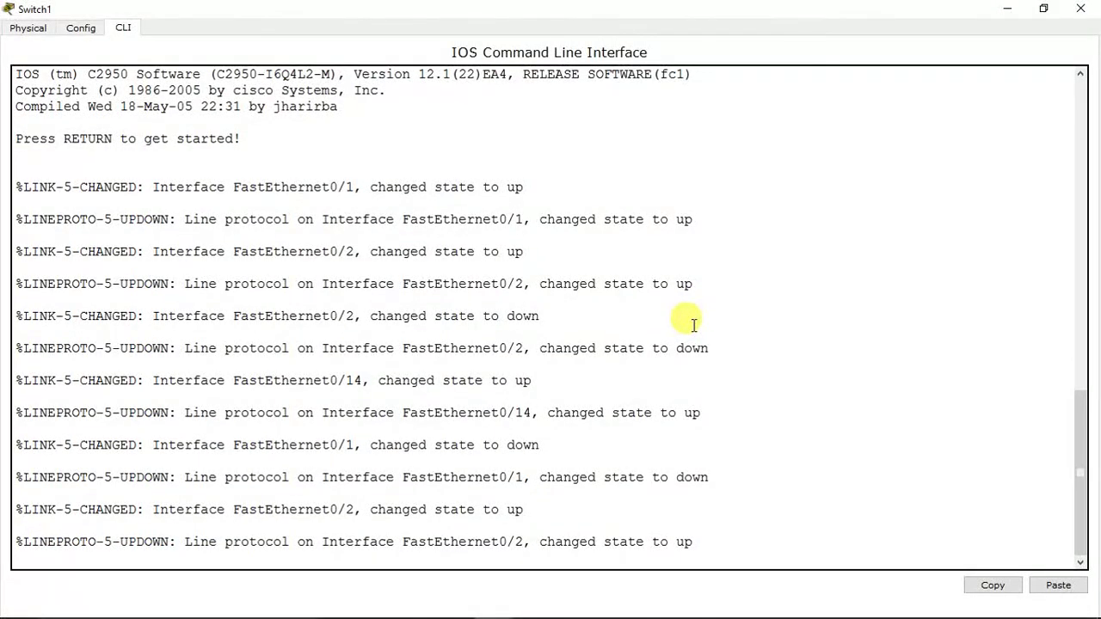
{"action": "left_click", "coordinate": [713, 554]}
{"action": "key", "text": "Return"}
{"action": "key", "text": "Return"}
{"action": "type", "text": "edn"}
{"action": "key", "text": "Return"}
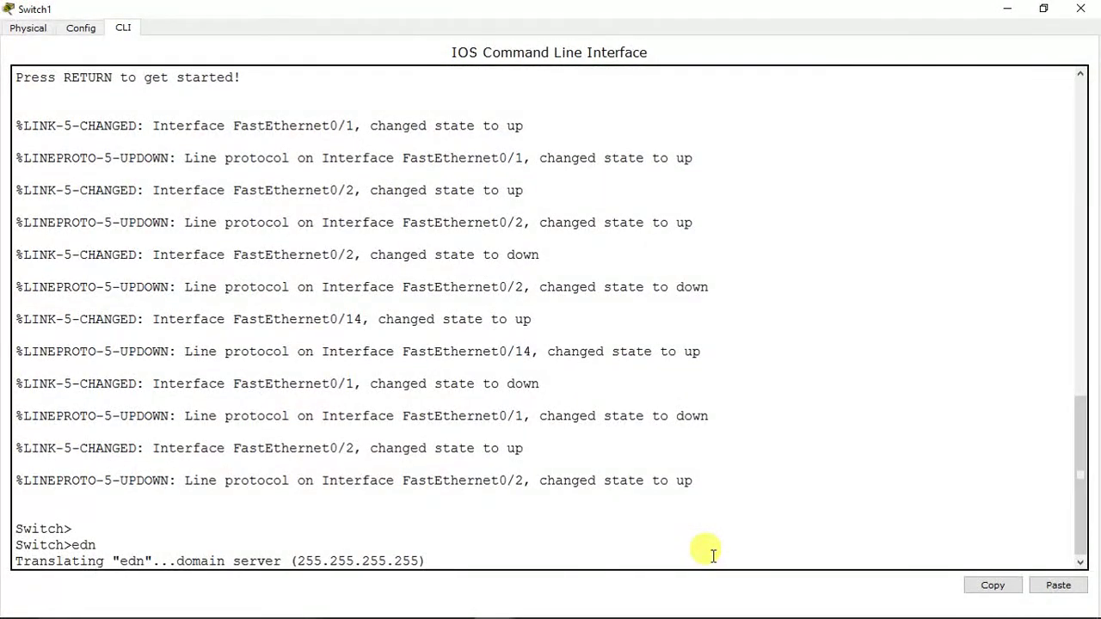
{"action": "key", "text": "ctrl+shift+6"}
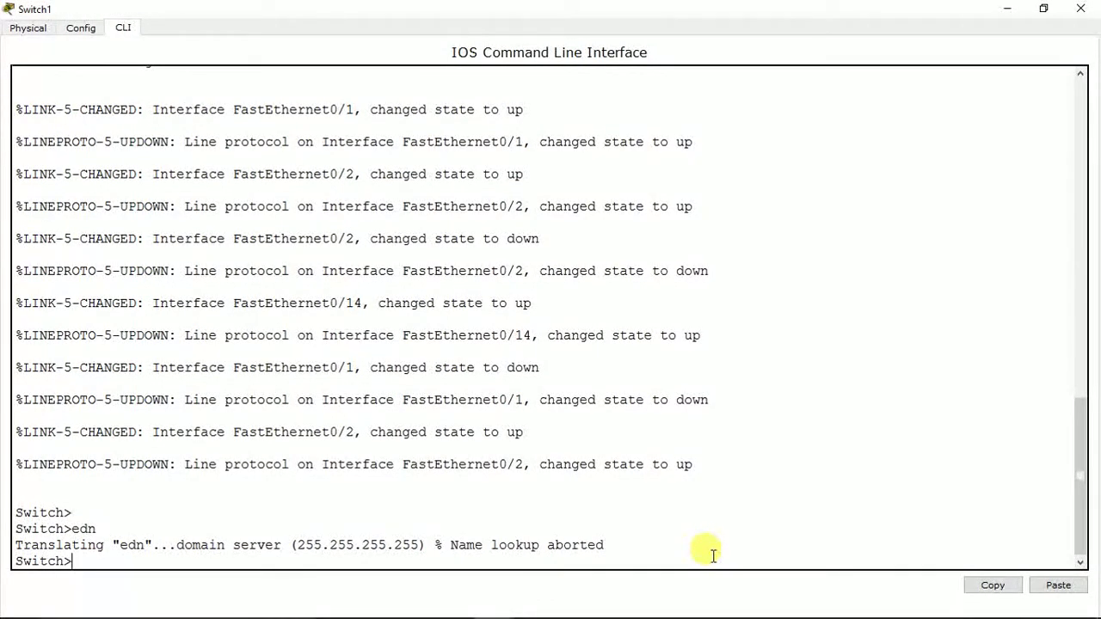
Enter privileged mode with en and global configuration mode with conf t on the switch.
{"action": "type", "text": "en"}
{"action": "key", "text": "Return"}
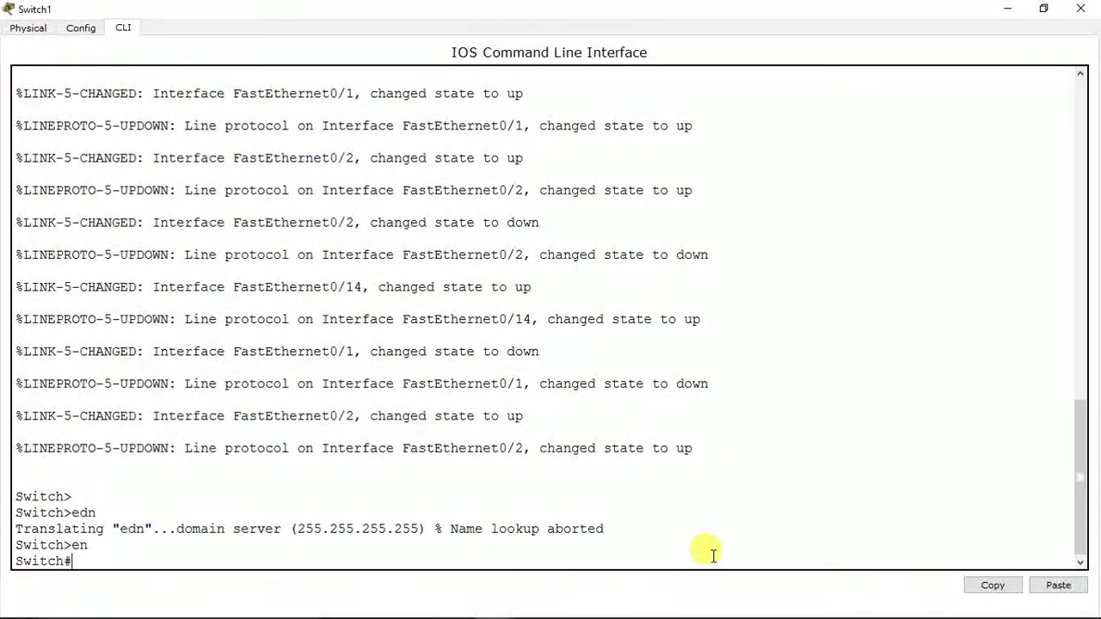
{"action": "type", "text": "conf"}
{"action": "type", "text": "t"}
{"action": "key", "text": "Return"}
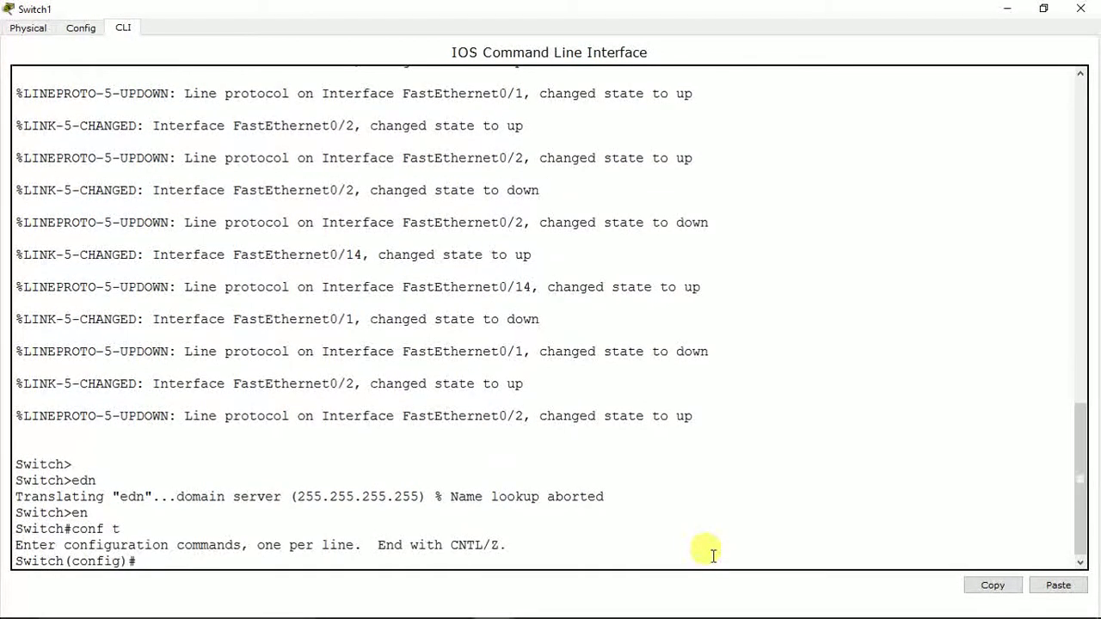
Create VLAN 2 and VLAN 3 on the switch, exiting to global configuration mode after each.
{"action": "type", "text": "vlan 2"}
{"action": "key", "text": "Return"}
{"action": "type", "text": "exit"}
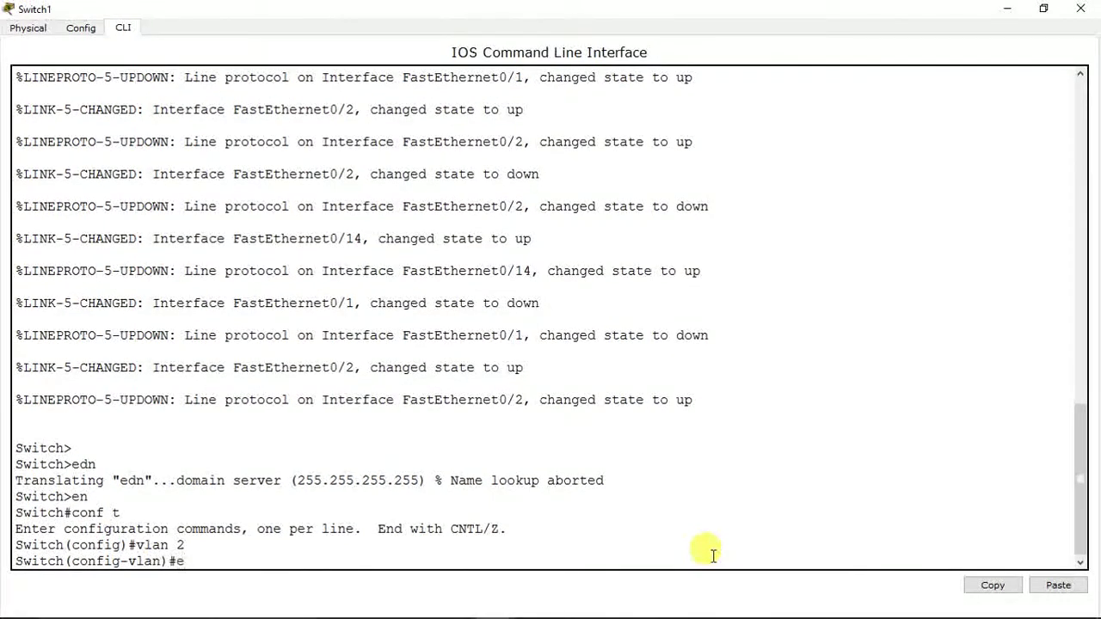
{"action": "key", "text": "Return"}
{"action": "type", "text": "vlan 3"}
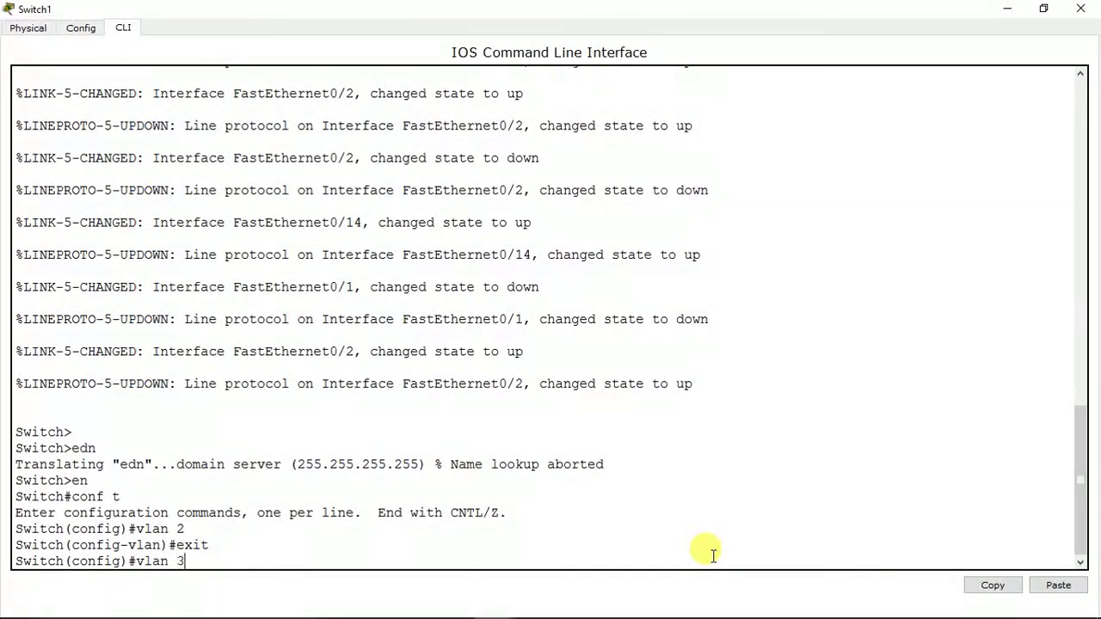
{"action": "key", "text": "Return"}
{"action": "type", "text": "exit"}
{"action": "key", "text": "Return"}
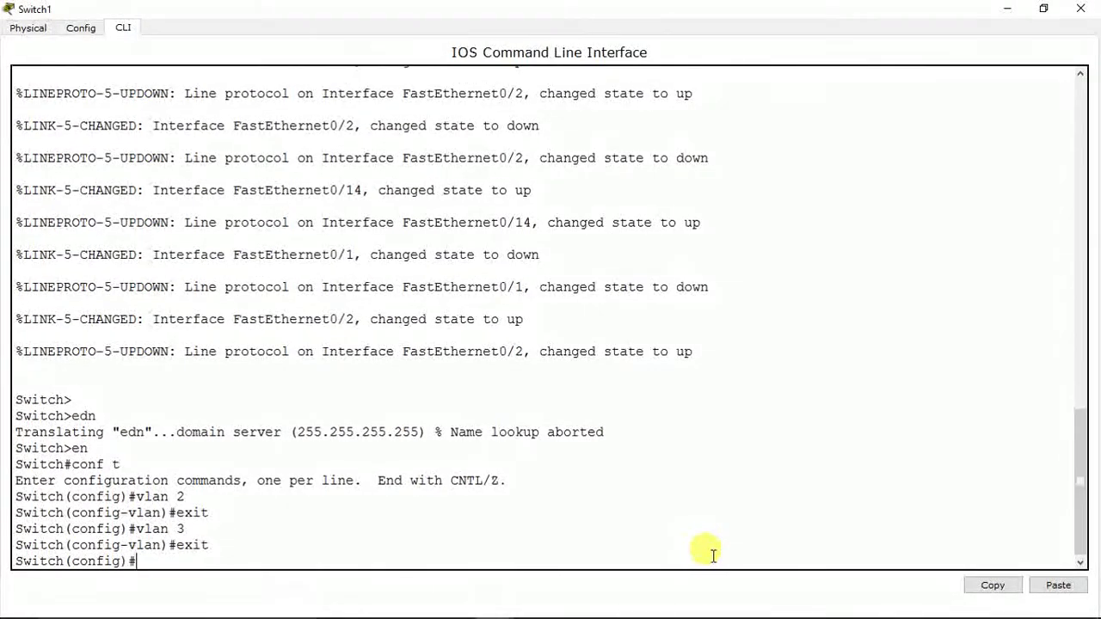
Check the switch's port connections in the topology and enter configuration for interface range fastEthernet 0/2-13.
{"action": "type", "text": "int"}
{"action": "key", "text": "Tab"}
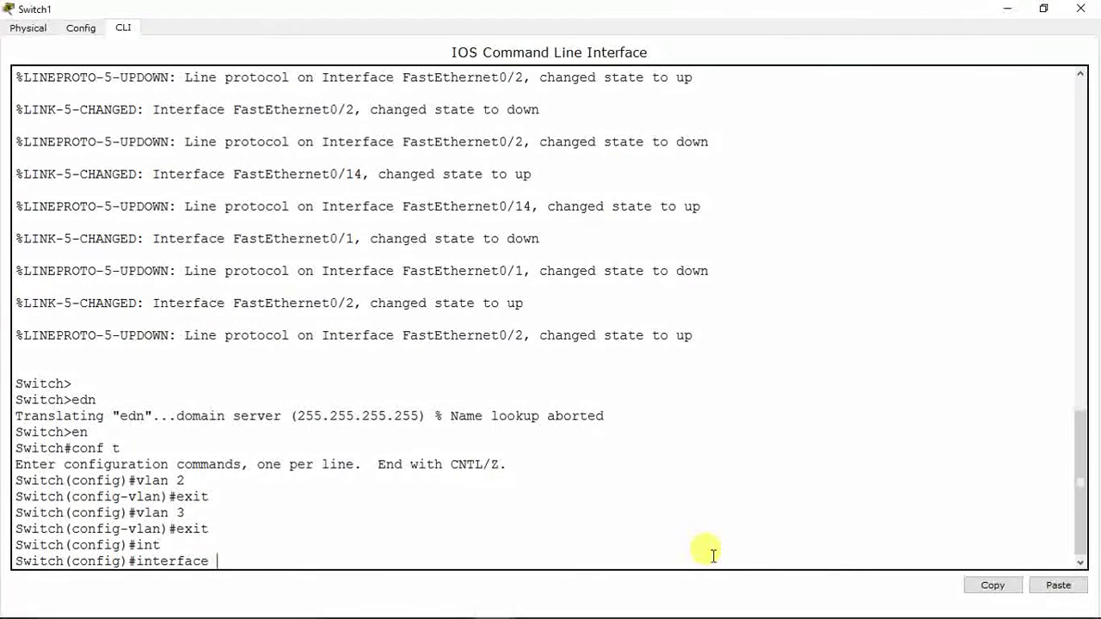
{"action": "type", "text": "ran"}
{"action": "key", "text": "Tab"}
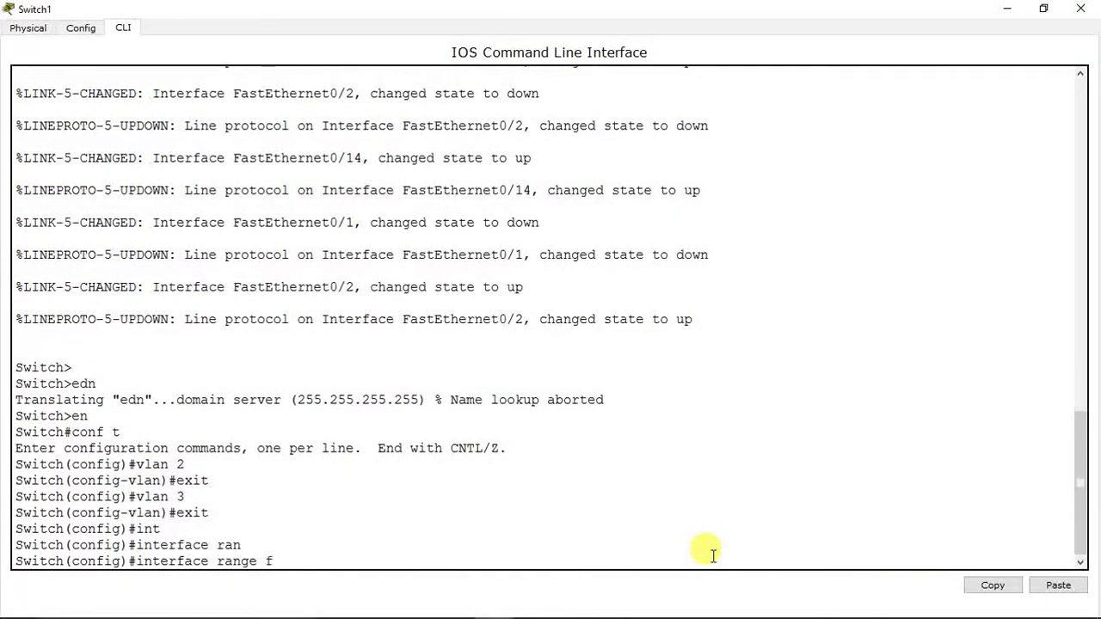
{"action": "type", "text": "fa"}
{"action": "key", "text": "Tab"}
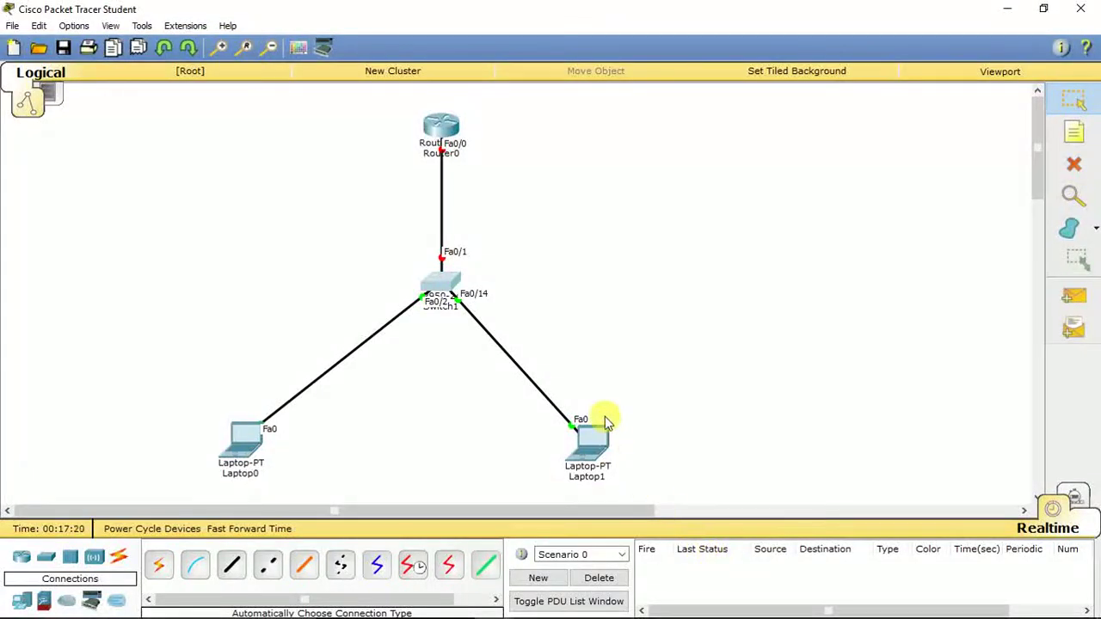
{"action": "mouse_move", "coordinate": [440, 286]}
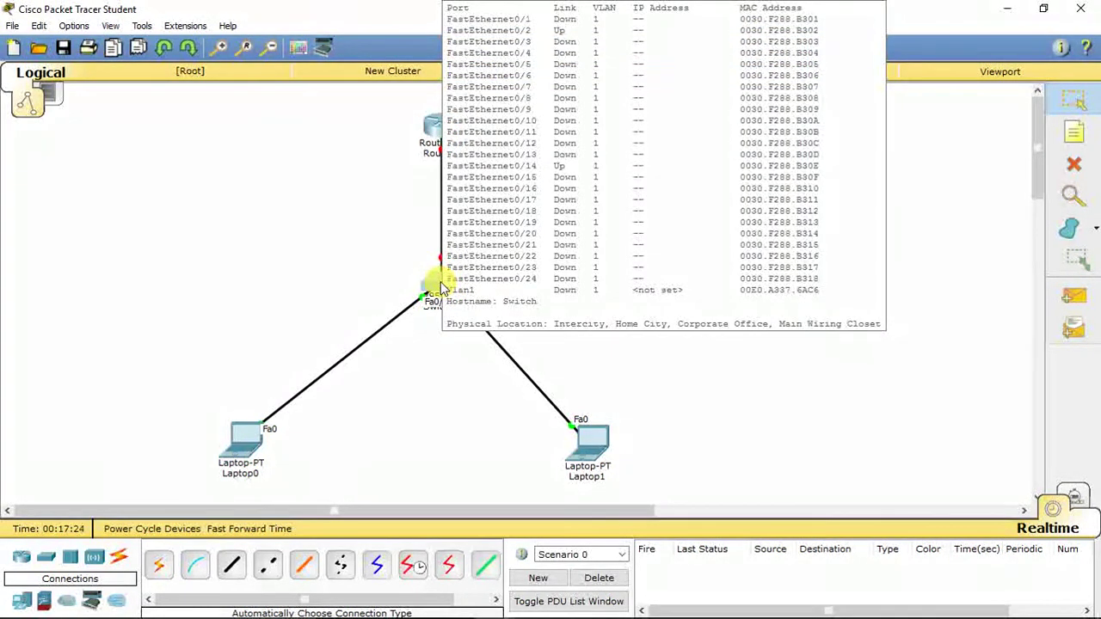
{"action": "left_click", "coordinate": [440, 286]}
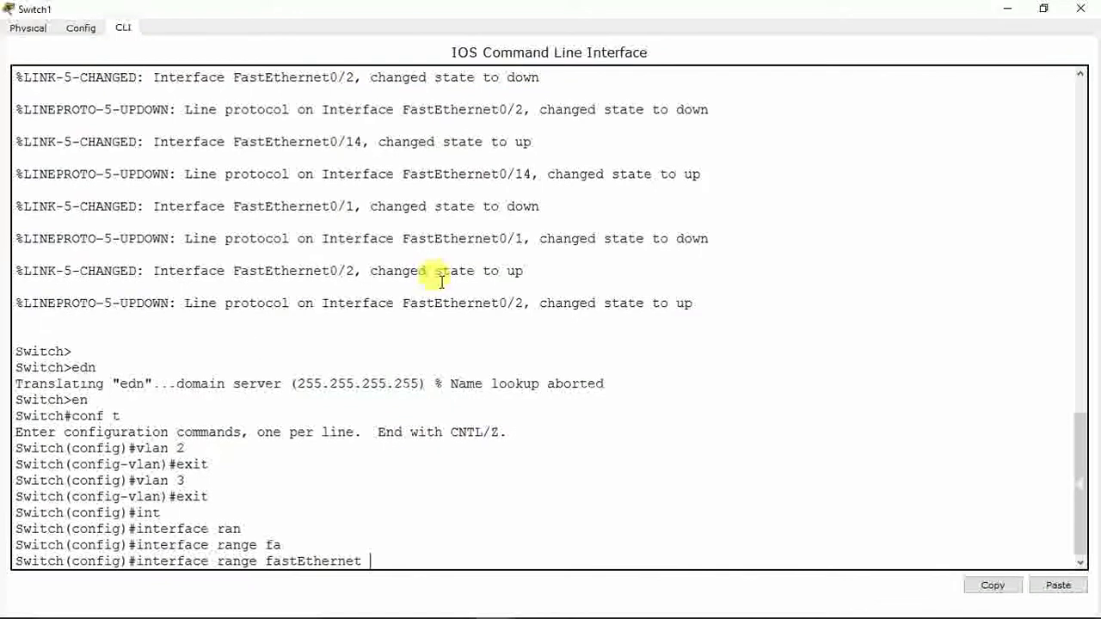
{"action": "type", "text": "0/"}
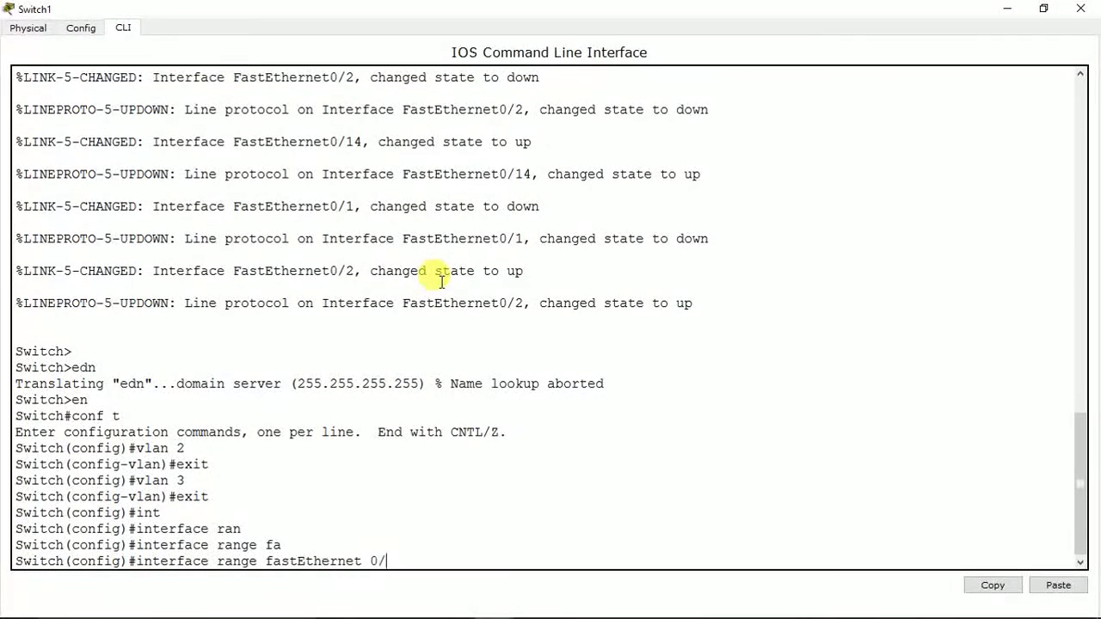
{"action": "type", "text": "2-13"}
{"action": "key", "text": "Return"}
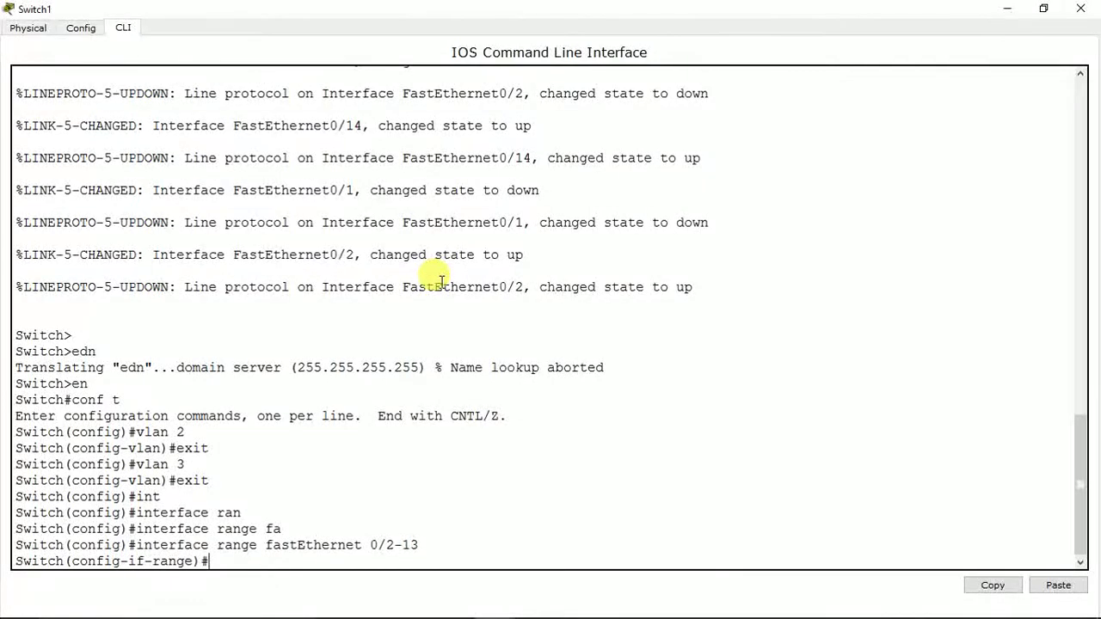
Set ports fastEthernet 0/2-13 to access mode with switchport mode access.
{"action": "type", "text": "switchport"}
{"action": "key", "text": "Tab"}
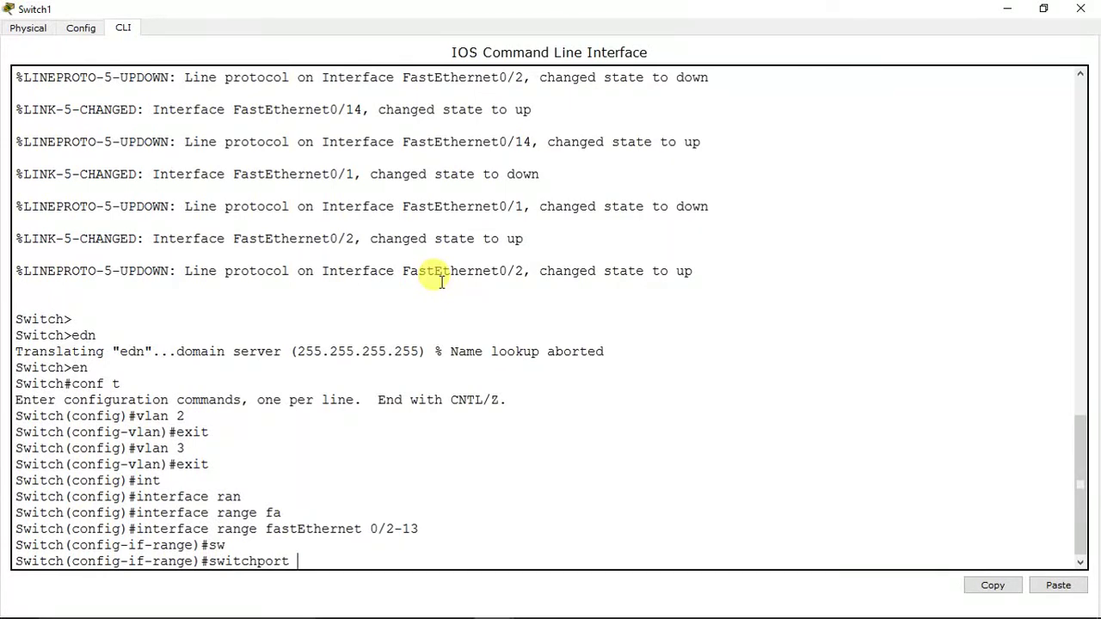
{"action": "type", "text": "mo"}
{"action": "key", "text": "Tab"}
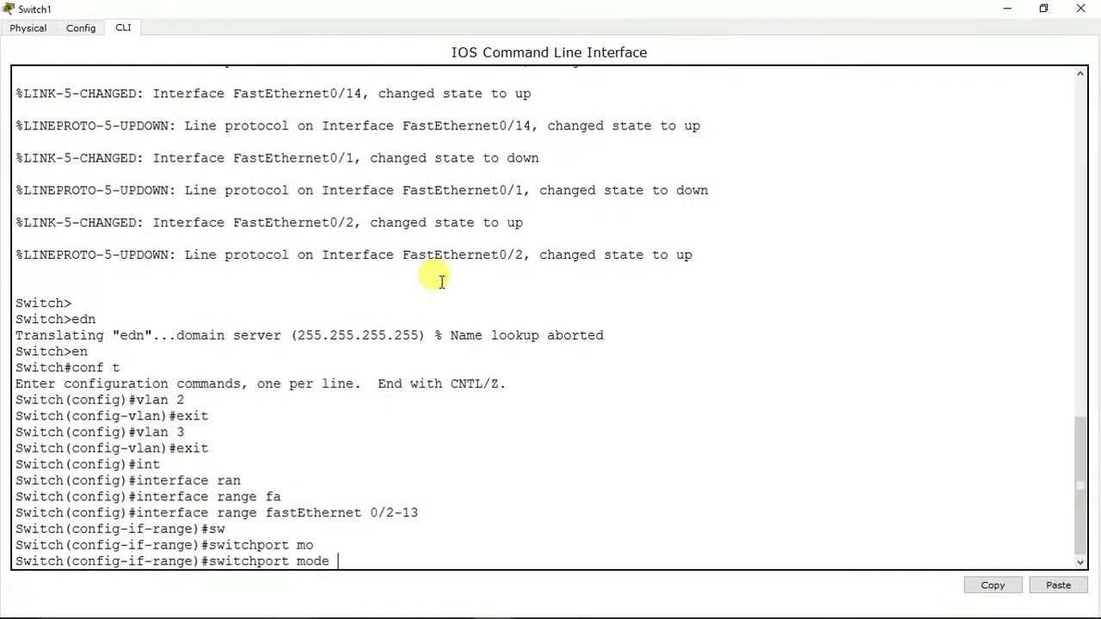
{"action": "type", "text": "ac"}
{"action": "key", "text": "Tab"}
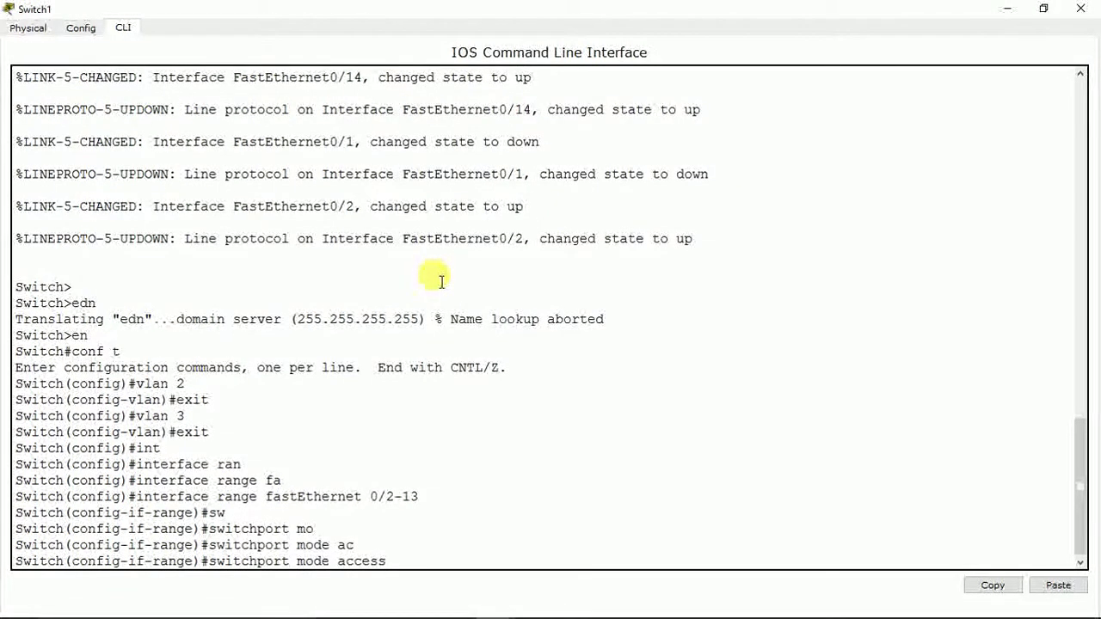
{"action": "key", "text": "Return"}
Assign the port range to VLAN 2 with switchport access vlan 2, and exit to global configuration mode.
{"action": "type", "text": "swi"}
{"action": "key", "text": "Tab"}
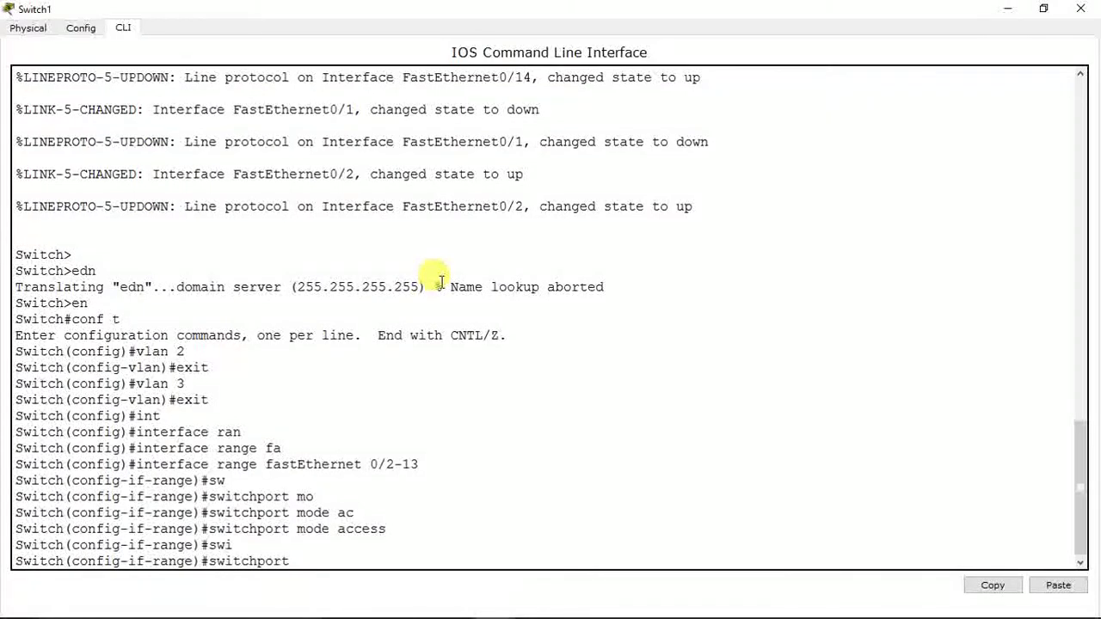
{"action": "type", "text": "ac"}
{"action": "key", "text": "Tab"}
{"action": "type", "text": "vla"}
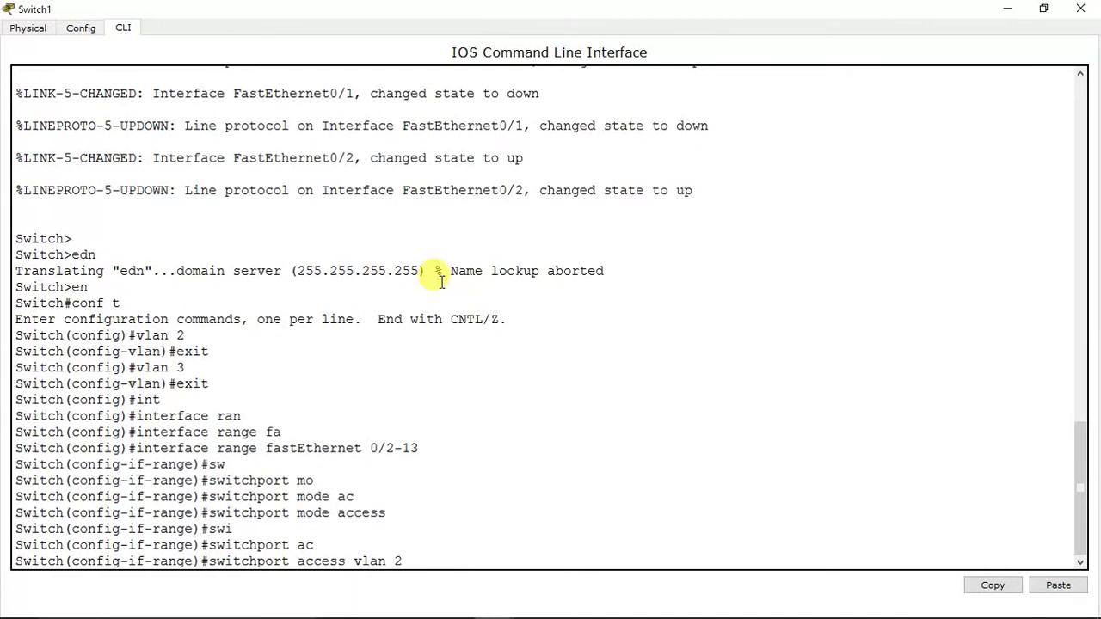
{"action": "key", "text": "Return"}
{"action": "type", "text": "exit"}
{"action": "key", "text": "Return"}
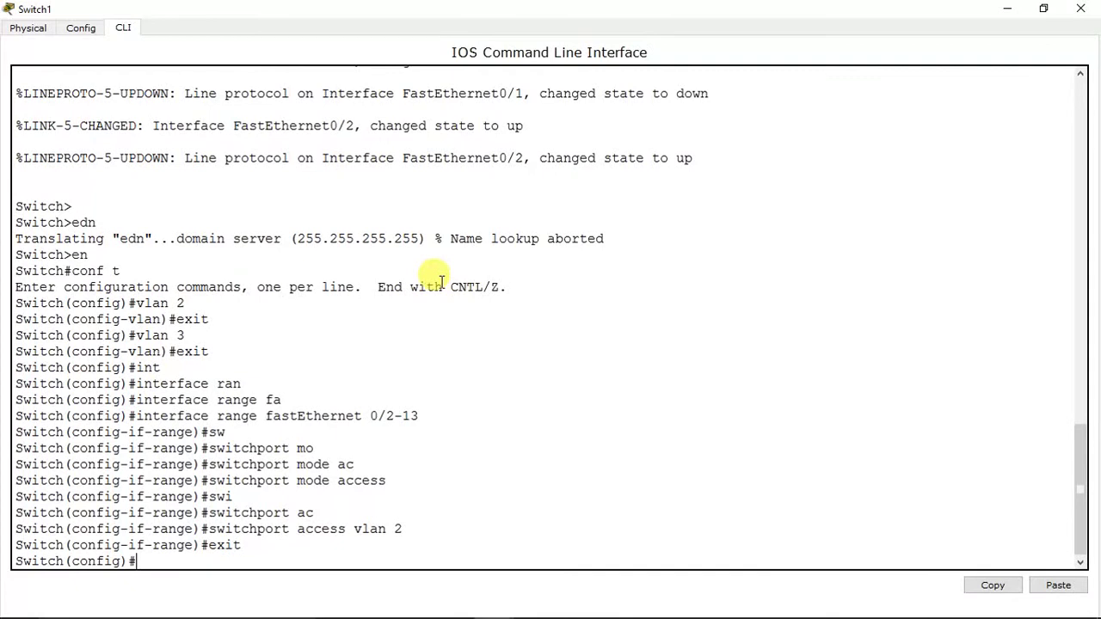
Enter configuration for interface range fastEthernet 0/14-24 on the switch.
{"action": "type", "text": "int"}
{"action": "key", "text": "Tab"}
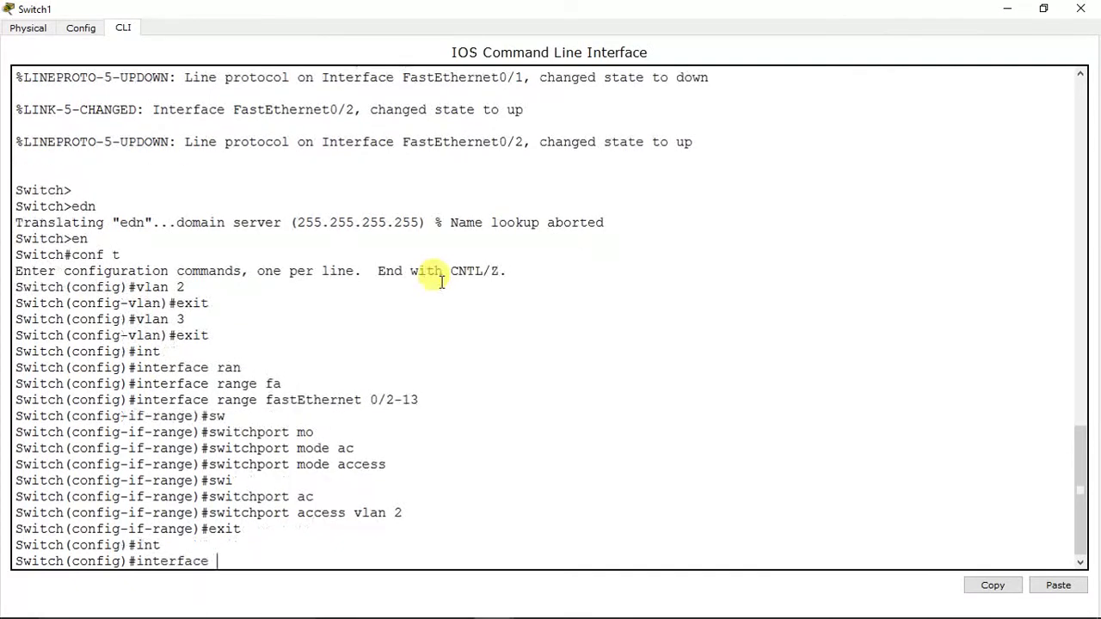
{"action": "type", "text": "ra"}
{"action": "key", "text": "Tab"}
{"action": "type", "text": "fa"}
{"action": "key", "text": "Tab"}
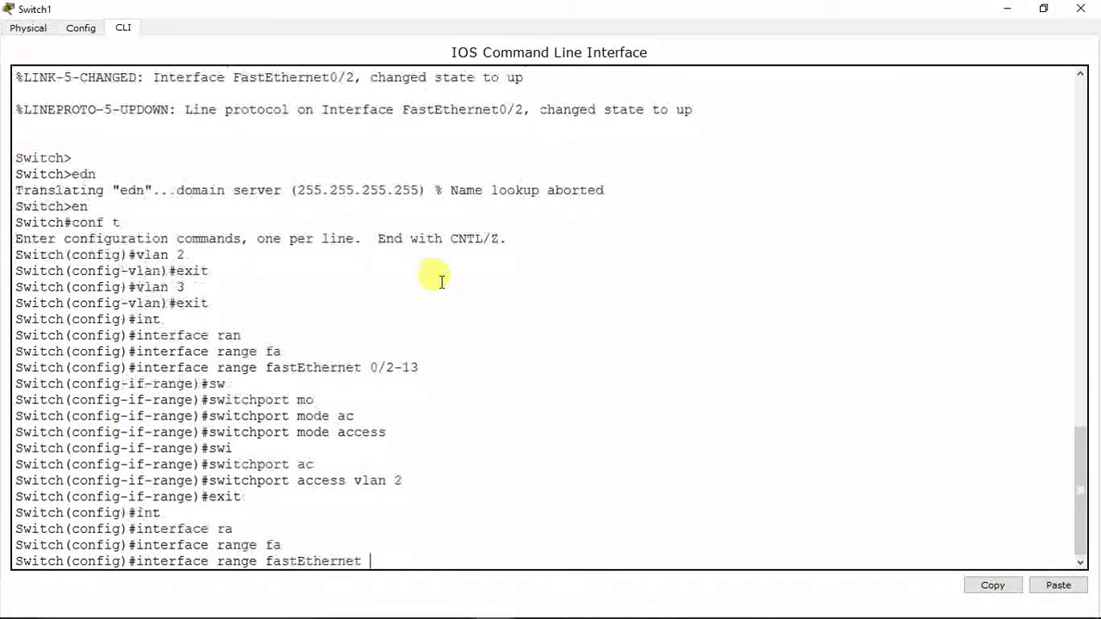
{"action": "type", "text": "0/"}
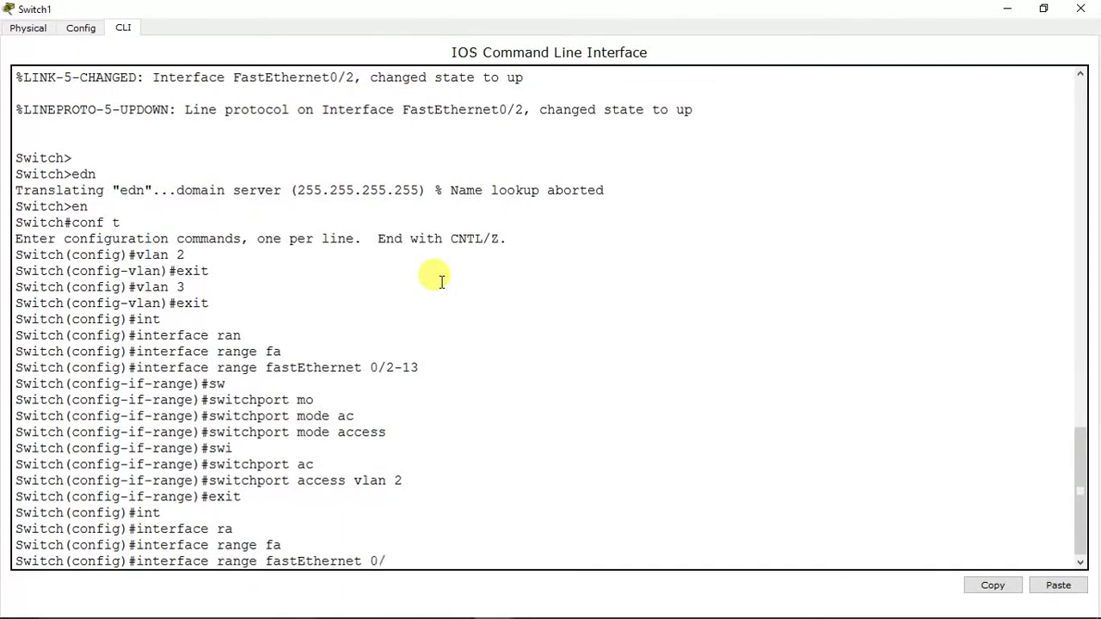
{"action": "type", "text": "14/-24"}
{"action": "key", "text": "BackSpace"}
{"action": "key", "text": "BackSpace"}
{"action": "key", "text": "BackSpace"}
{"action": "type", "text": "24"}
{"action": "key", "text": "Return"}
Set ports fastEthernet 0/14-24 to access mode with switchport mode access.
{"action": "type", "text": "switchport"}
{"action": "key", "text": "Tab"}
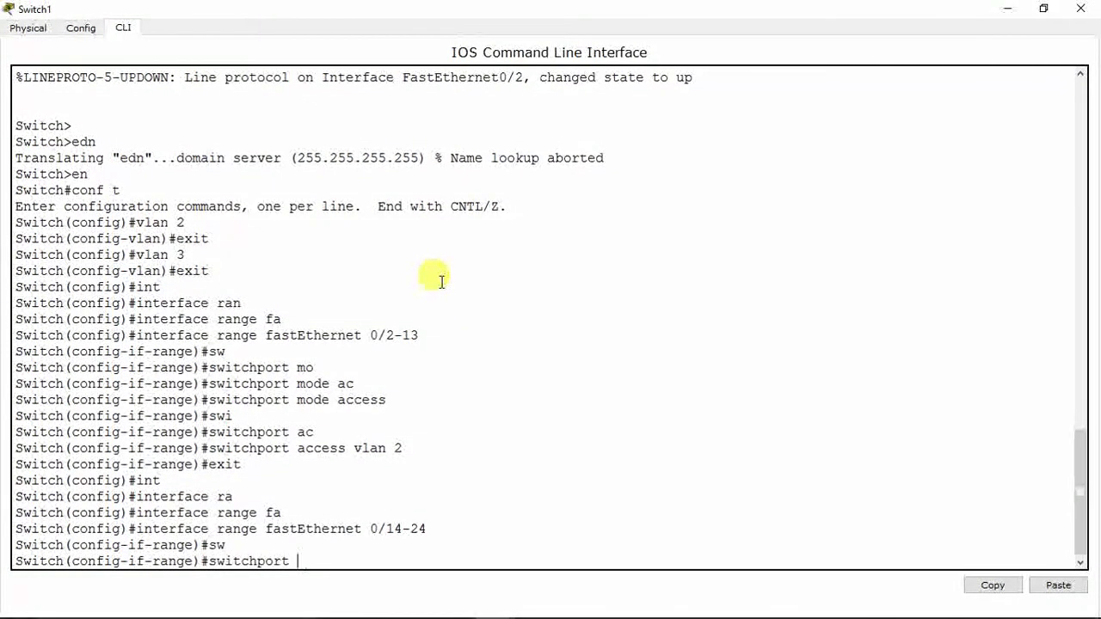
{"action": "type", "text": "mo"}
{"action": "key", "text": "Tab"}
{"action": "type", "text": "ac"}
{"action": "key", "text": "Tab"}
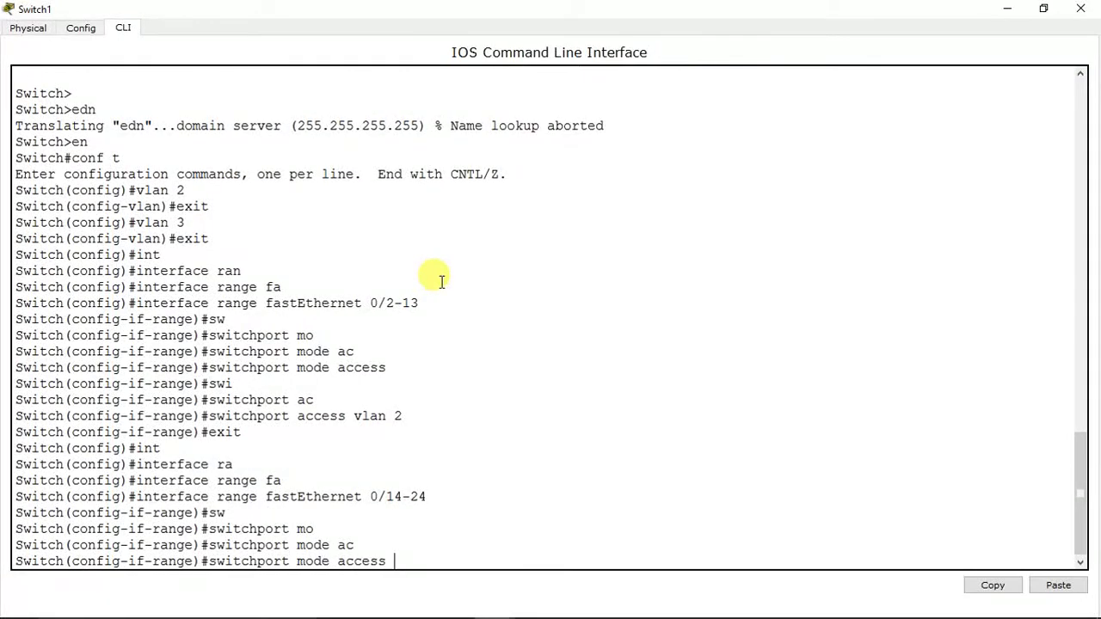
{"action": "key", "text": "Return"}
Assign the port range to VLAN 3 with switchport access vlan 3, and exit to global configuration mode.
{"action": "type", "text": "sw"}
{"action": "key", "text": "Tab"}
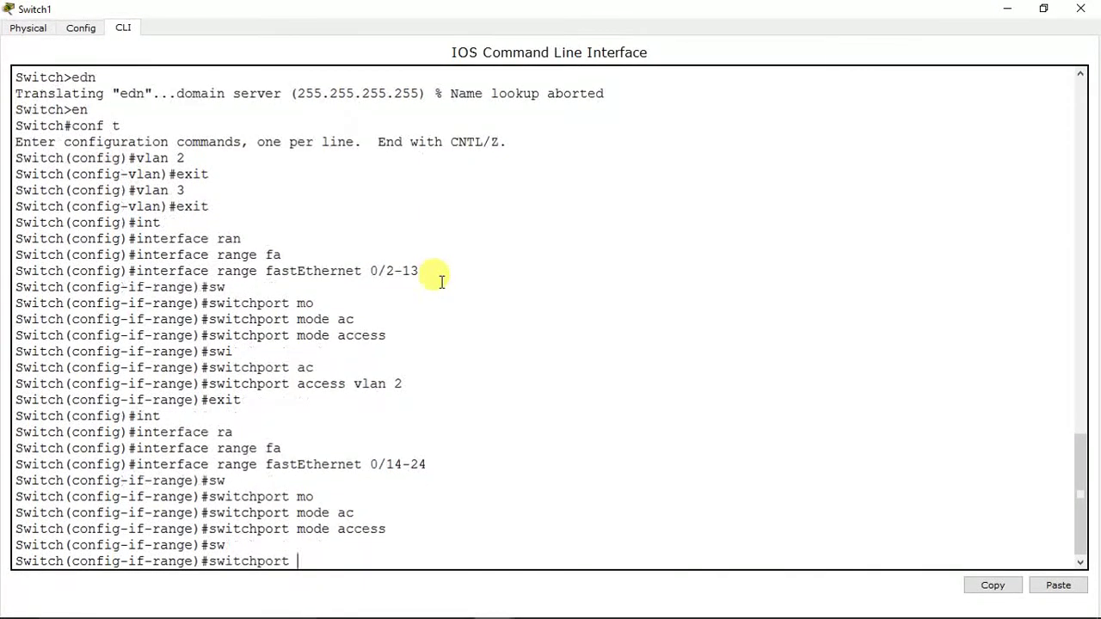
{"action": "type", "text": "ac"}
{"action": "key", "text": "Tab"}
{"action": "type", "text": "v"}
{"action": "key", "text": "Tab"}
{"action": "type", "text": "3"}
{"action": "key", "text": "Return"}
{"action": "type", "text": "exit"}
{"action": "key", "text": "Return"}
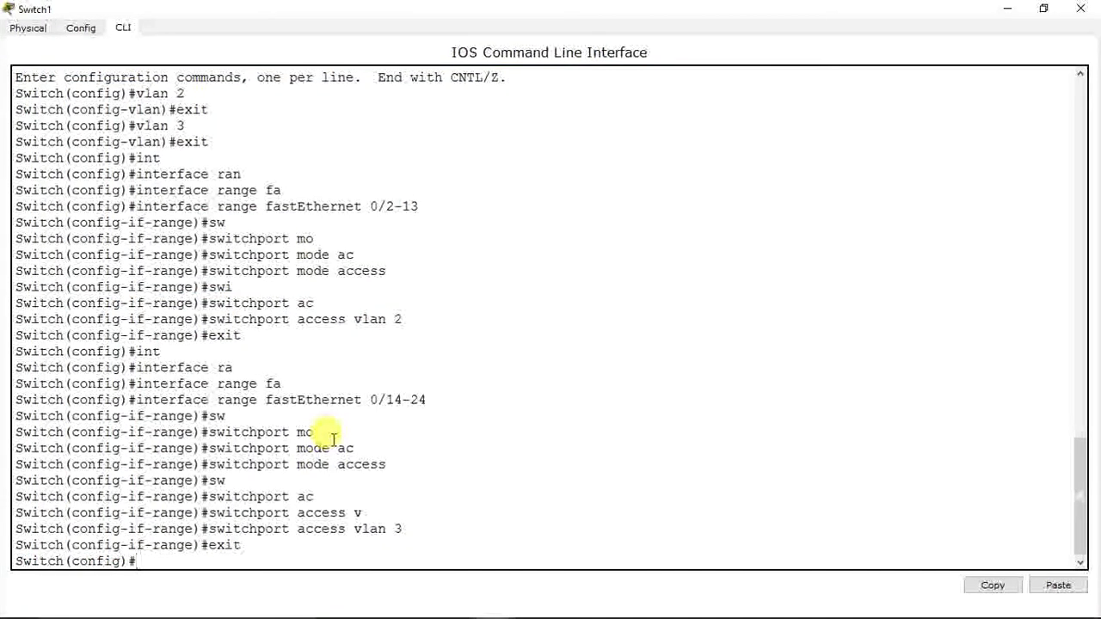
Check the switch port facing the router in the topology and enter configuration for interface fastEthernet 0/1.
{"action": "type", "text": "int"}
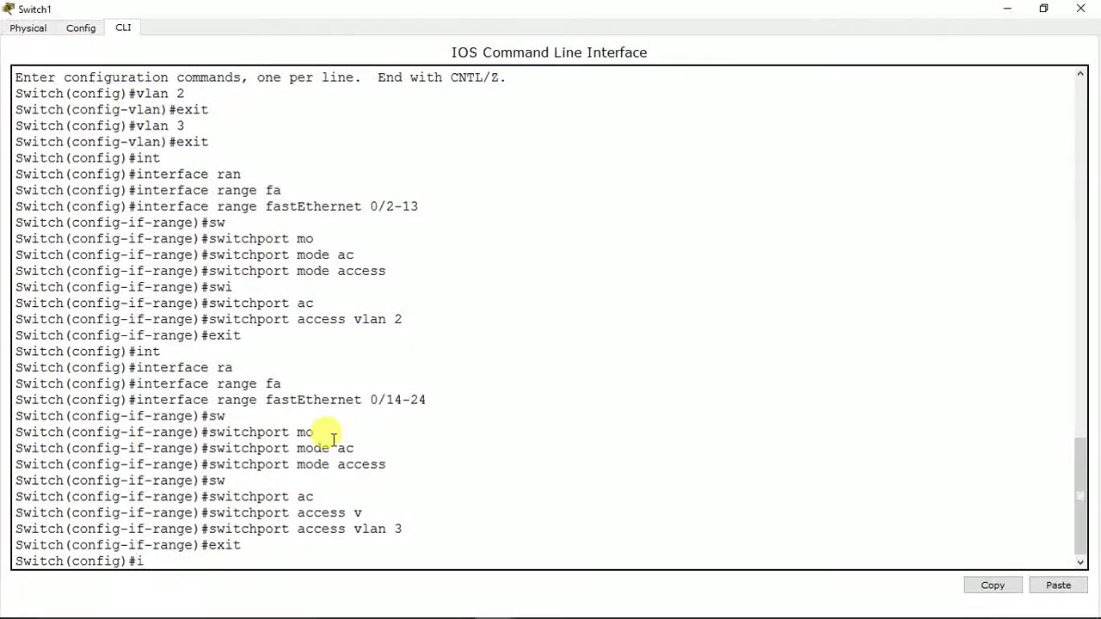
{"action": "key", "text": "Tab"}
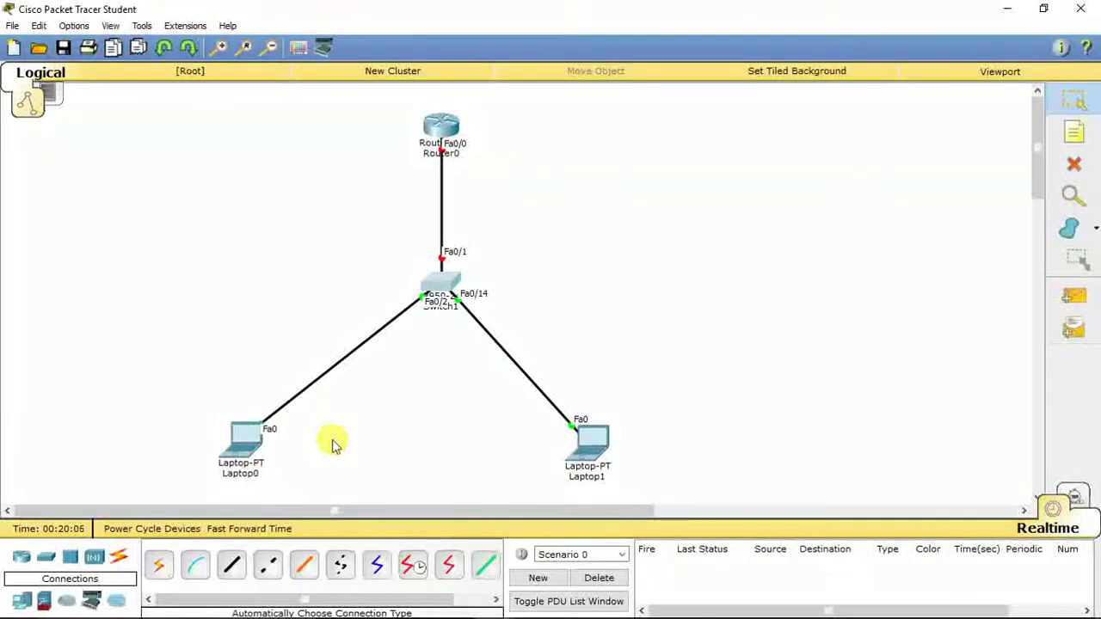
{"action": "left_click", "coordinate": [443, 258]}
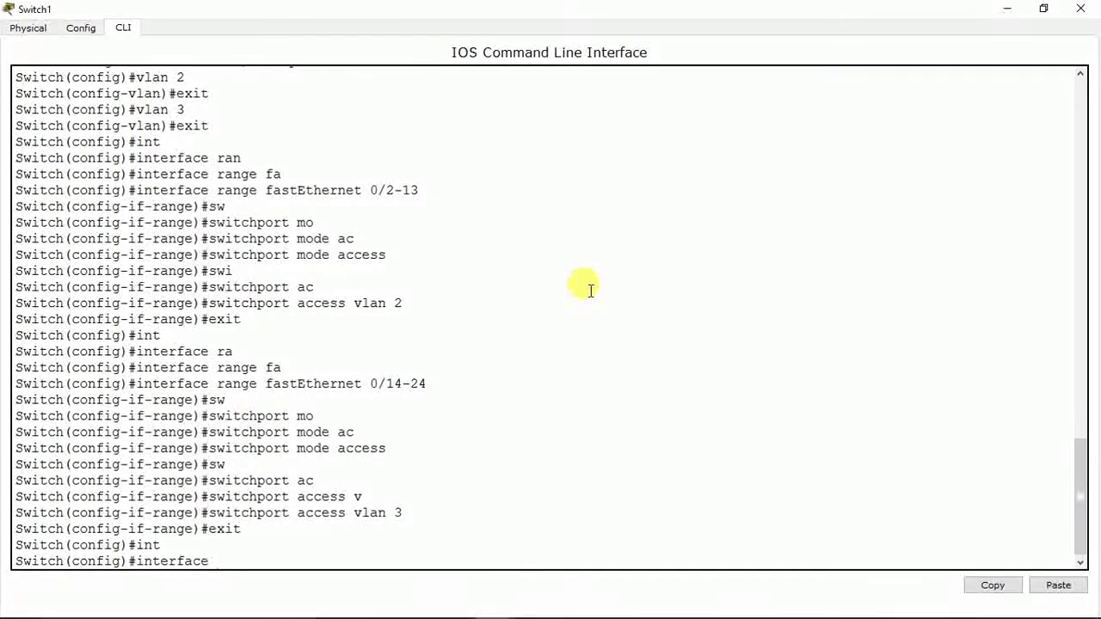
{"action": "type", "text": "faq"}
{"action": "key", "text": "Tab"}
{"action": "key", "text": "BackSpace"}
{"action": "key", "text": "Tab"}
{"action": "type", "text": "0/1"}
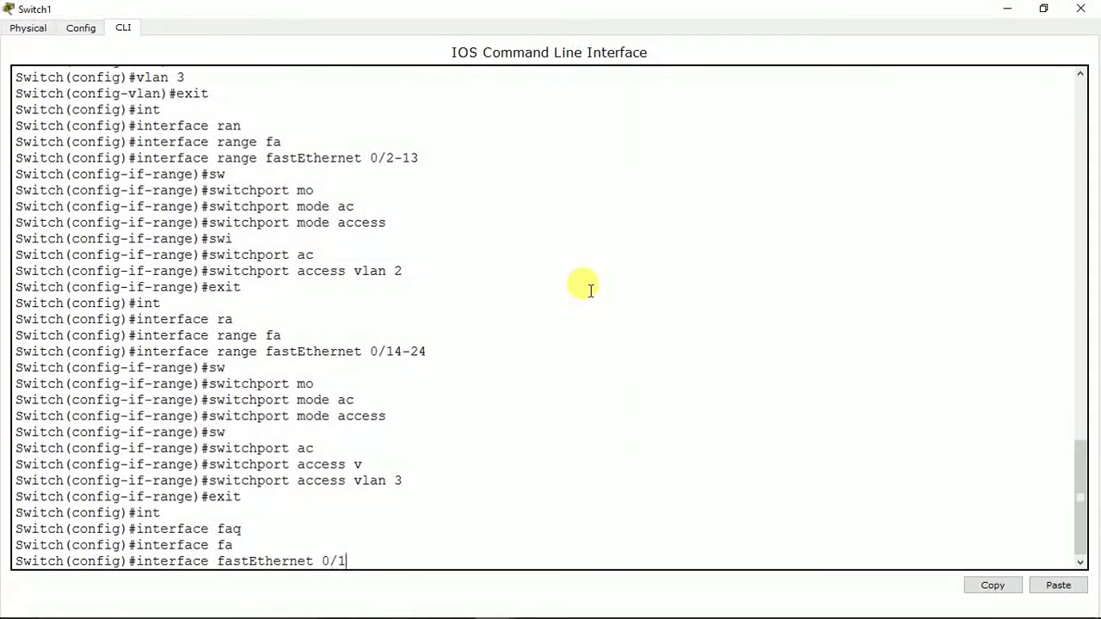
{"action": "key", "text": "Return"}
Set fastEthernet 0/1 to trunk mode with switchport mode trunk, and exit to global configuration mode.
{"action": "type", "text": "sw"}
{"action": "key", "text": "Tab"}
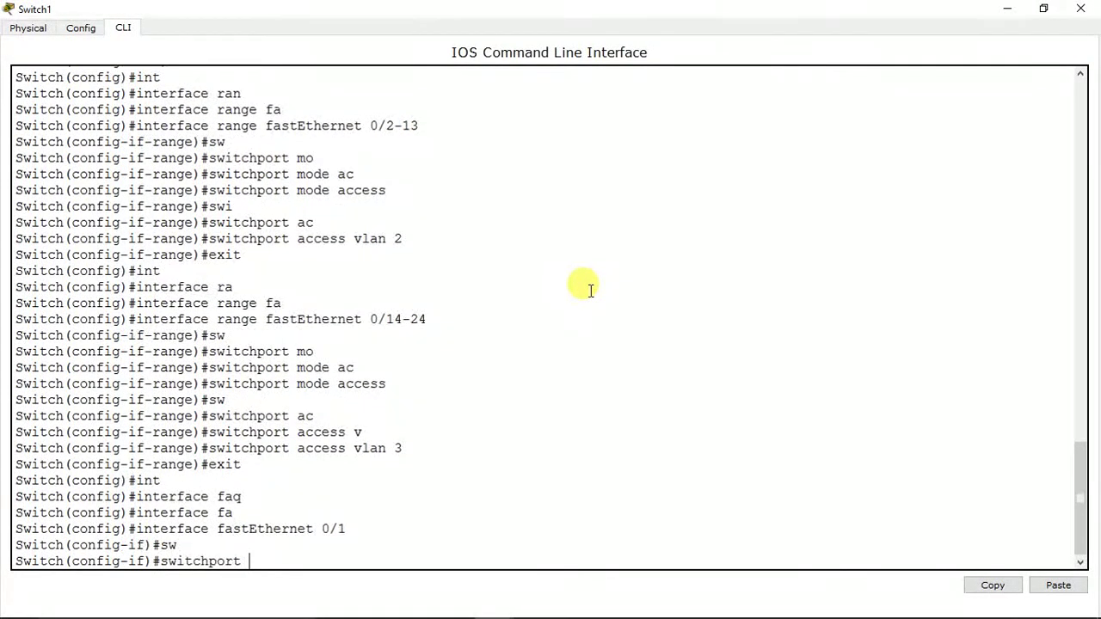
{"action": "type", "text": "mo"}
{"action": "key", "text": "Tab"}
{"action": "type", "text": "tr"}
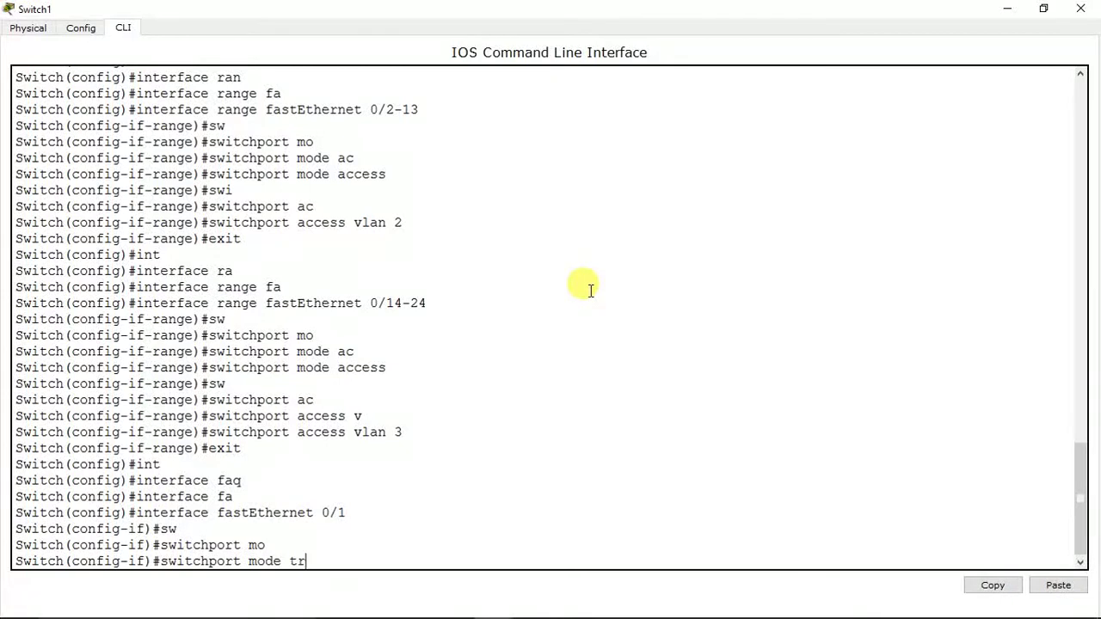
{"action": "key", "text": "Tab"}
{"action": "key", "text": "Return"}
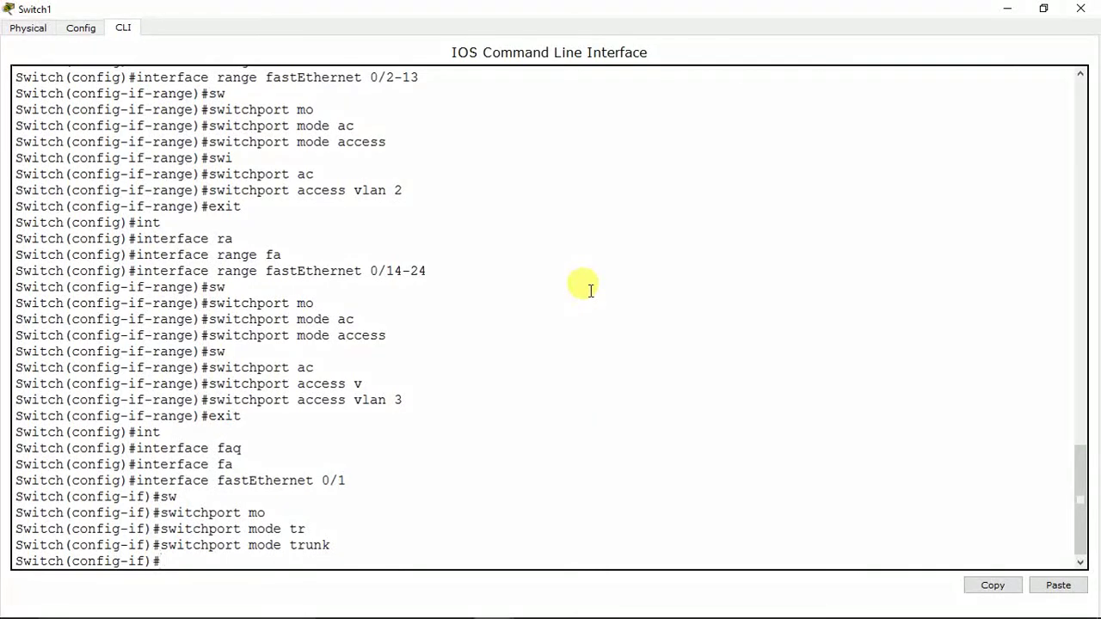
{"action": "type", "text": "exit"}
{"action": "key", "text": "Return"}
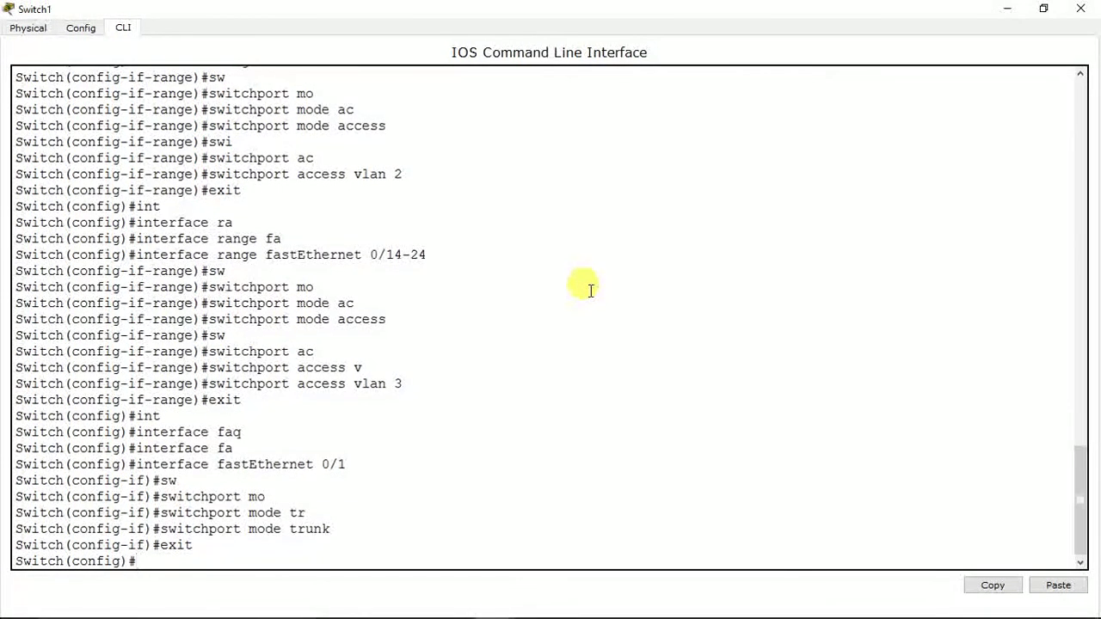
Run do show vlan, examine the ports assigned to VLAN 2 and VLAN 3, and page through to the configuration prompt.
{"action": "type", "text": "do show vlan"}
{"action": "key", "text": "Return"}
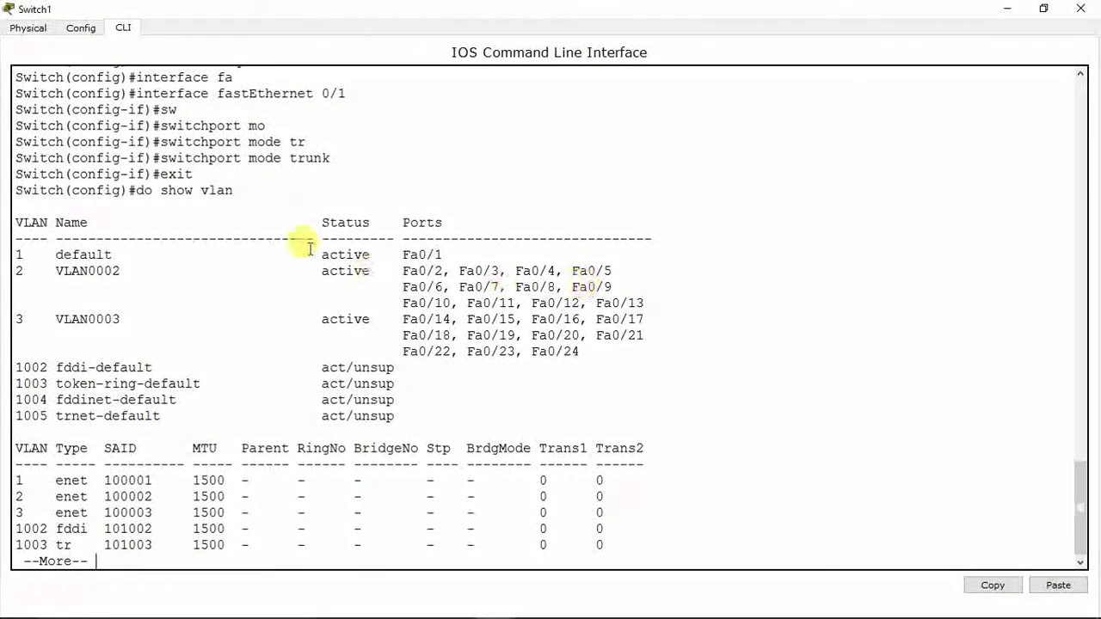
{"action": "left_click_drag", "start_coordinate": [445, 254], "coordinate": [660, 300]}
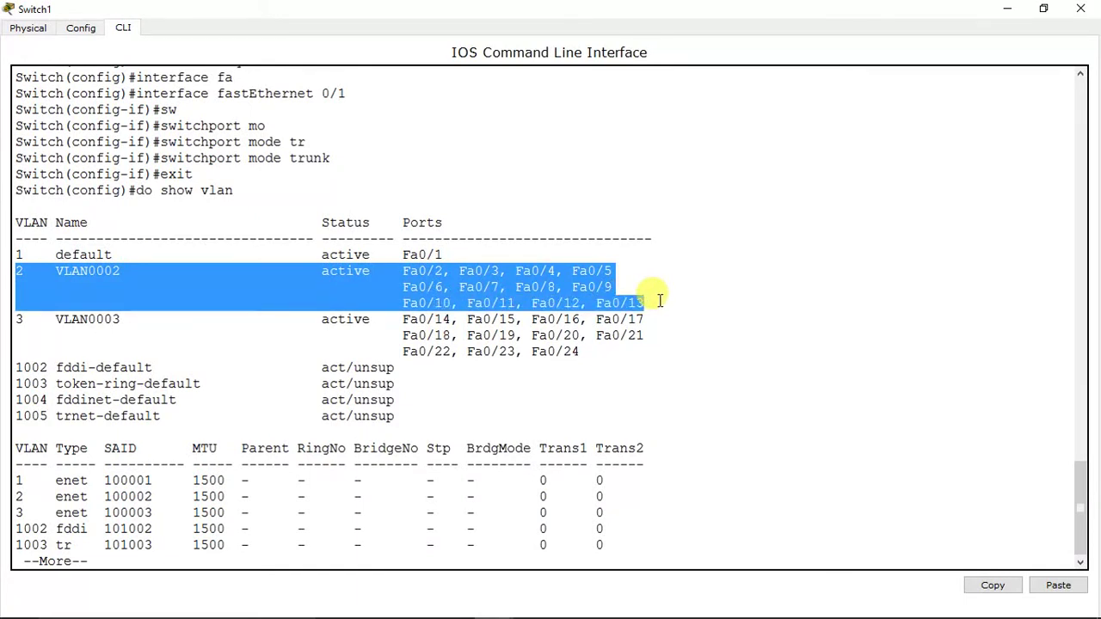
{"action": "left_click_drag", "start_coordinate": [19, 317], "coordinate": [593, 350]}
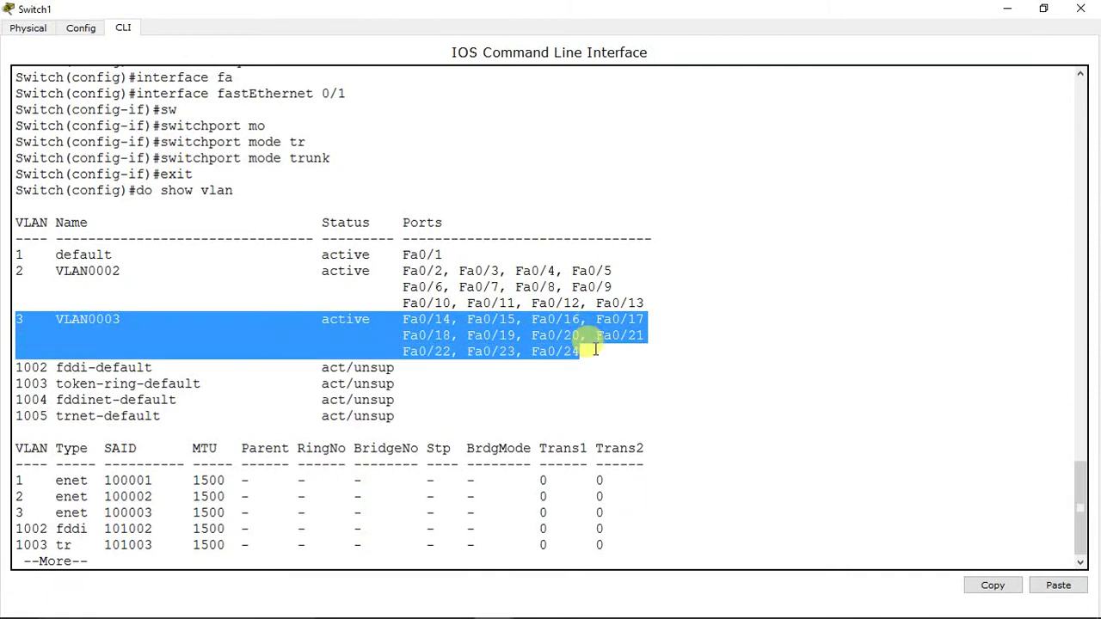
{"action": "key", "text": "Return"}
{"action": "key", "text": "Return"}
{"action": "key", "text": "Return"}
{"action": "key", "text": "Return"}
{"action": "key", "text": "Return"}
{"action": "key", "text": "Return"}
{"action": "key", "text": "Return"}
{"action": "key", "text": "Return"}
{"action": "key", "text": "Return"}
{"action": "key", "text": "Return"}
{"action": "key", "text": "Return"}
{"action": "key", "text": "Return"}
{"action": "key", "text": "Return"}
{"action": "key", "text": "Return"}
{"action": "key", "text": "Return"}
{"action": "key", "text": "Return"}
{"action": "key", "text": "Return"}
{"action": "key", "text": "Return"}
{"action": "key", "text": "Return"}
{"action": "key", "text": "Return"}
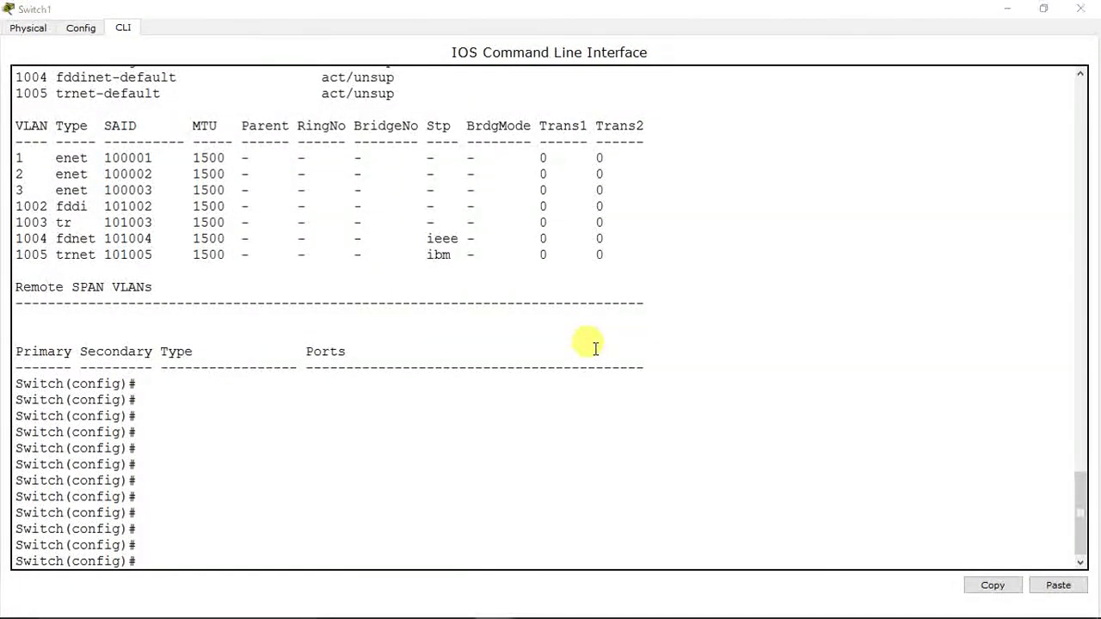
Return from the switch's command line to the topology and fast forward the simulation time.
{"action": "key", "text": "alt+F4"}
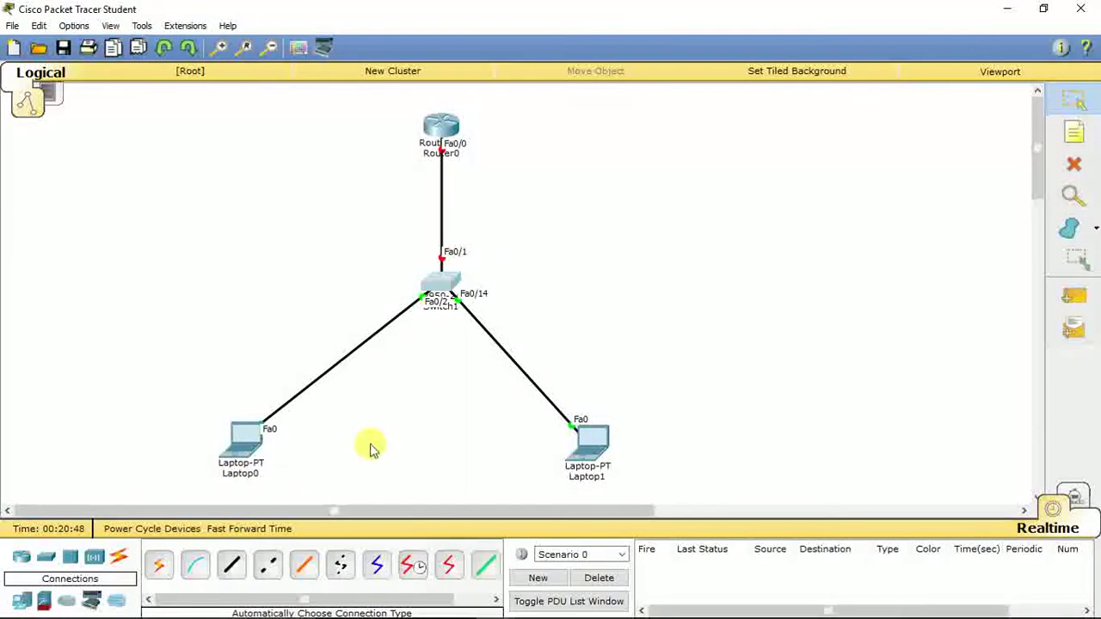
{"action": "left_click", "coordinate": [260, 532]}
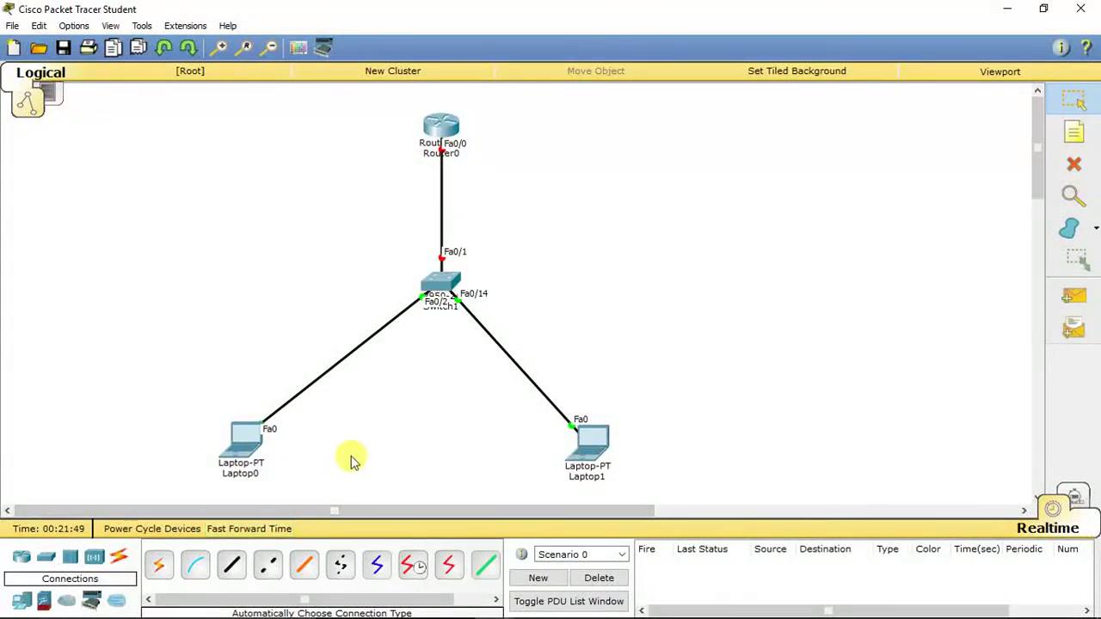
Open Router0's command line beside the topology, answer n to the configuration dialog, and start the console session.
{"action": "left_click", "coordinate": [443, 127]}
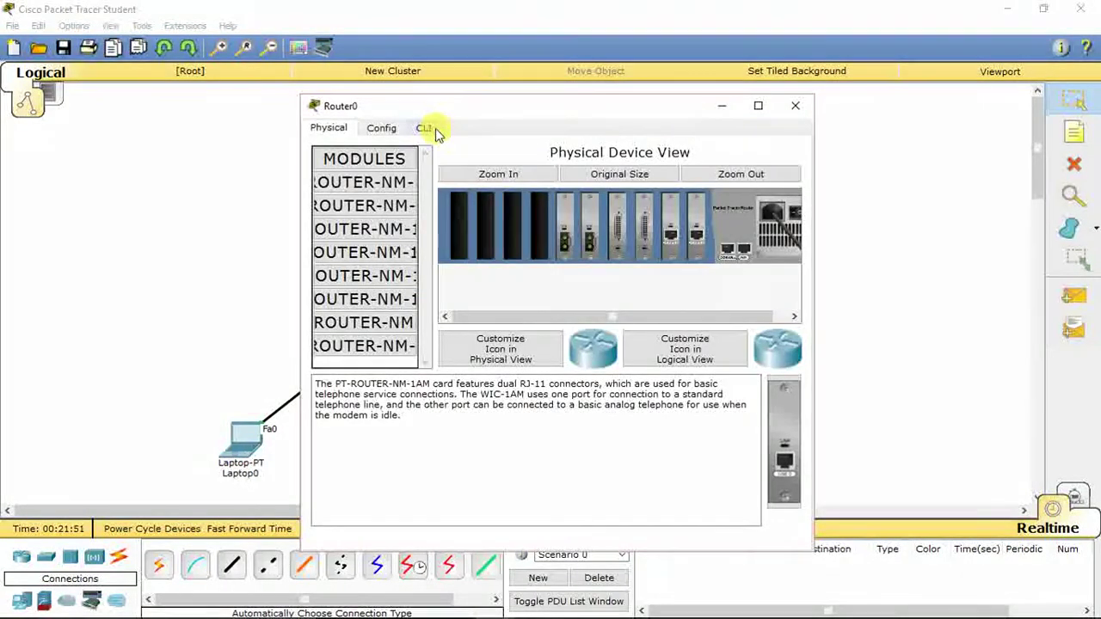
{"action": "left_click_drag", "start_coordinate": [481, 112], "coordinate": [710, 59]}
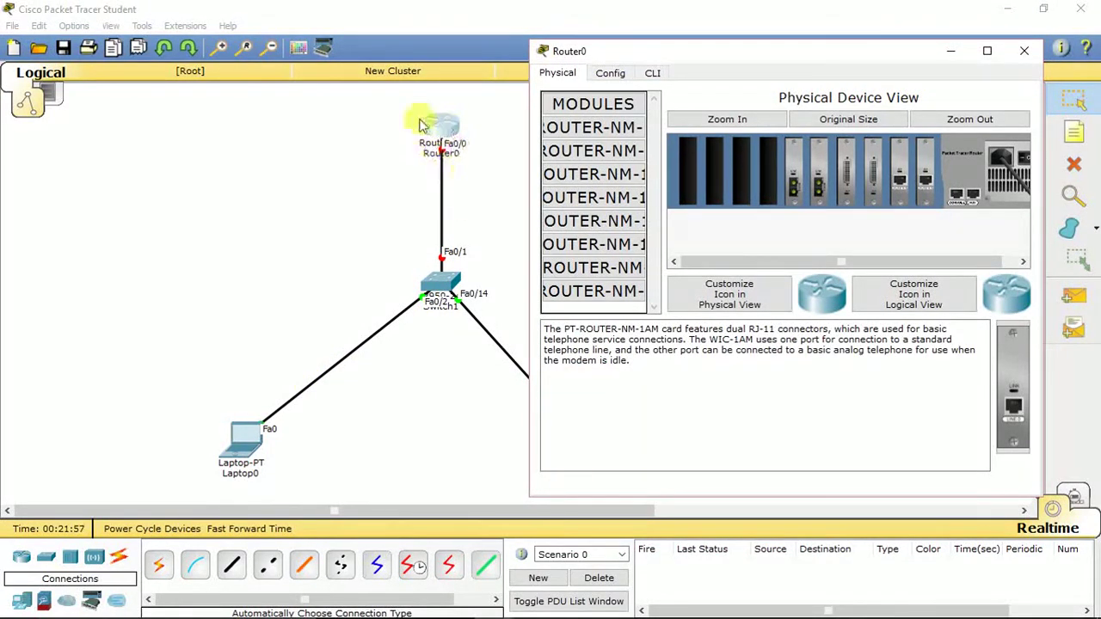
{"action": "left_click", "coordinate": [656, 74]}
{"action": "type", "text": "n"}
{"action": "key", "text": "Return"}
{"action": "key", "text": "Return"}
{"action": "key", "text": "Return"}
Enter privileged mode with en and global configuration mode with conf t on the router.
{"action": "type", "text": "en"}
{"action": "key", "text": "Return"}
{"action": "type", "text": "conf t"}
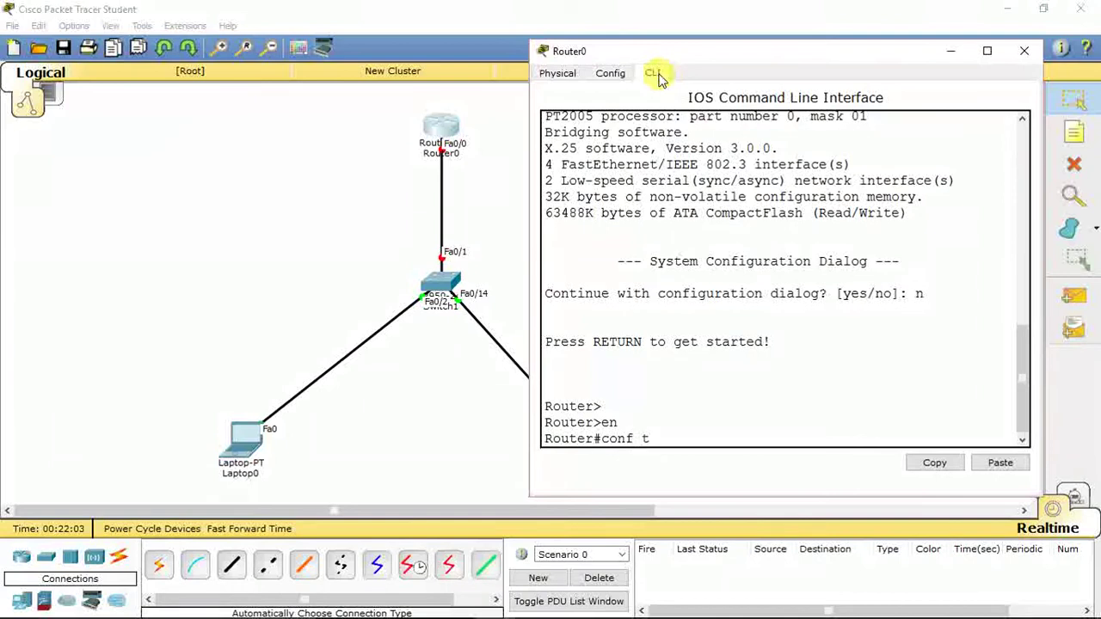
{"action": "key", "text": "Return"}
Enable the router's interface f0/0 with no shut.
{"action": "type", "text": "int"}
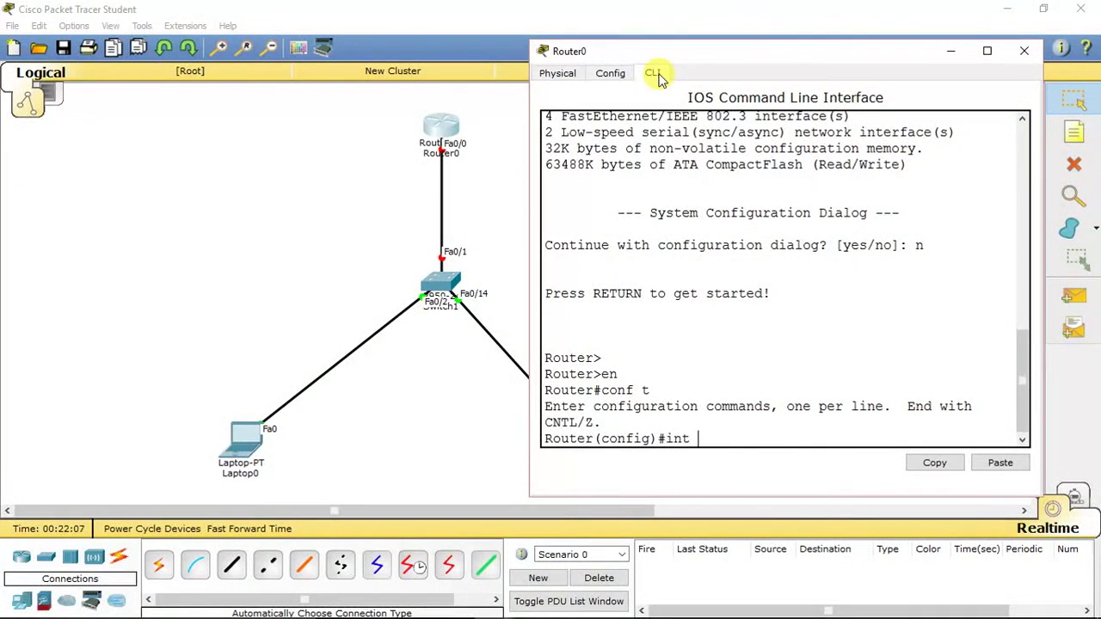
{"action": "type", "text": " f0/0"}
{"action": "key", "text": "Return"}
{"action": "type", "text": "no shut"}
{"action": "key", "text": "Return"}
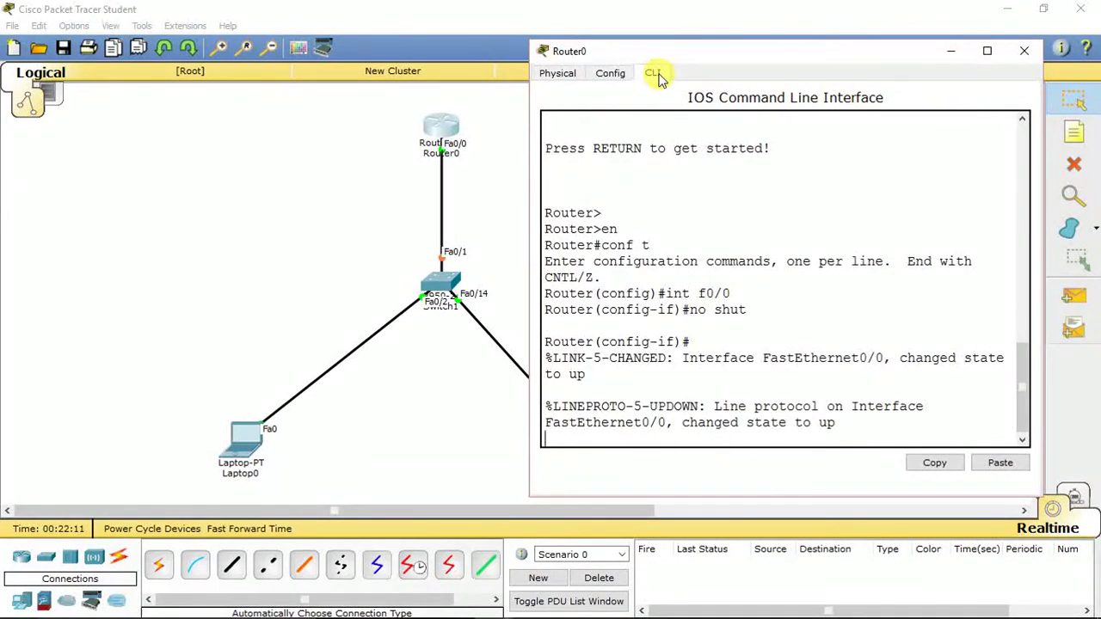
{"action": "key", "text": "Return"}
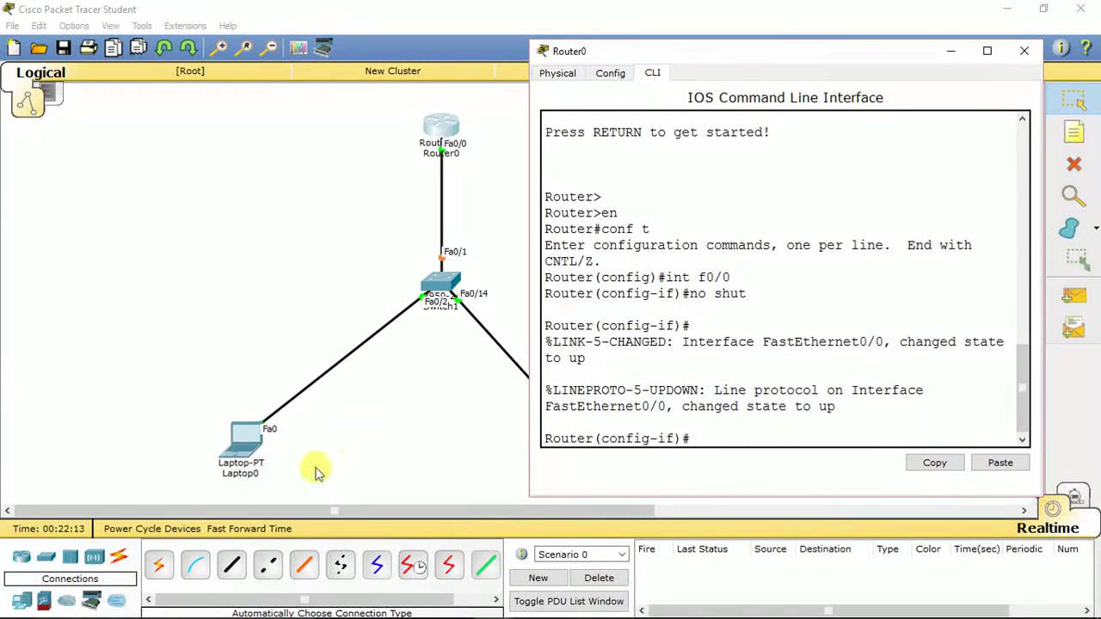
Fast forward the simulation time and maximize the router's command line window.
{"action": "left_click", "coordinate": [263, 527]}
{"action": "key", "text": "alt+Tab"}
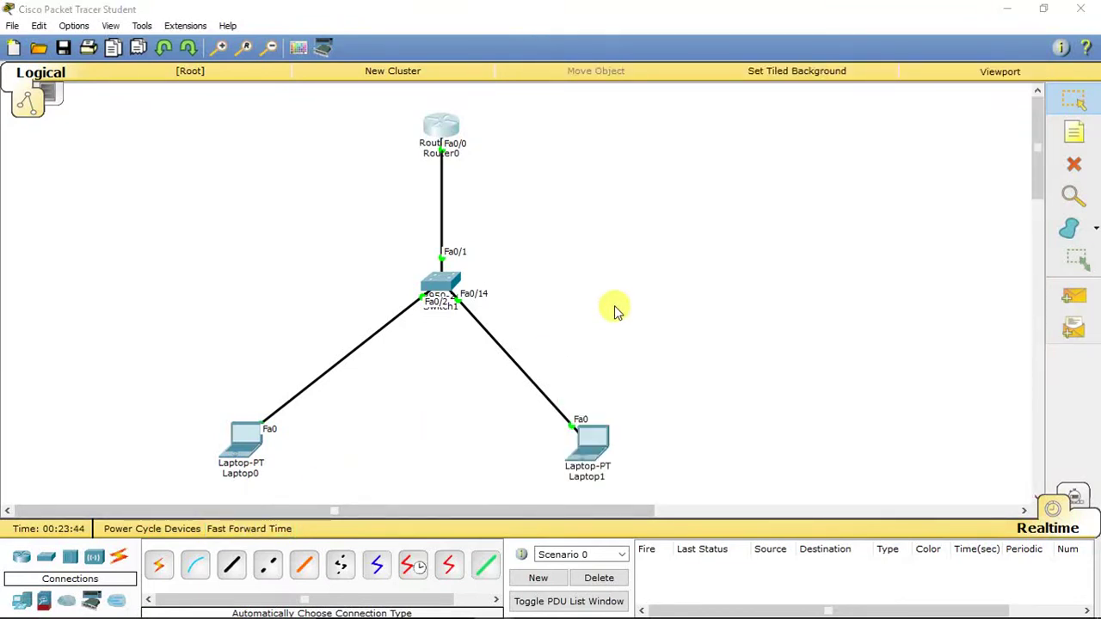
{"action": "left_click", "coordinate": [990, 53]}
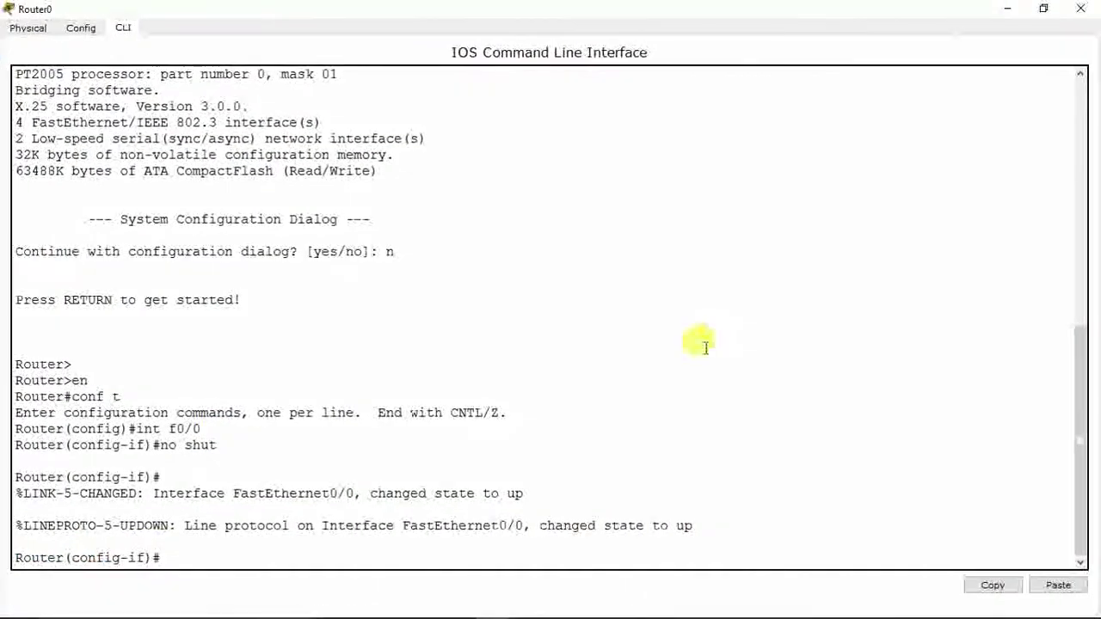
Leave the f0/0 configuration and create the router subinterface fastEthernet 0/0.2.
{"action": "type", "text": "exit"}
{"action": "key", "text": "Return"}
{"action": "type", "text": "int"}
{"action": "key", "text": "Tab"}
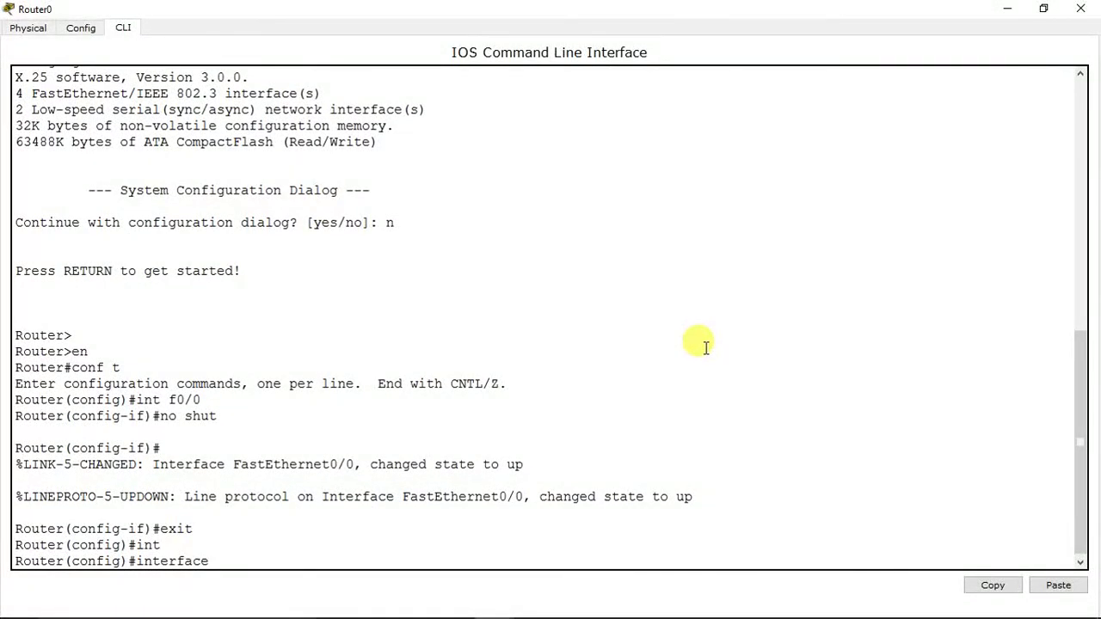
{"action": "type", "text": "f"}
{"action": "key", "text": "Tab"}
{"action": "type", "text": "0/"}
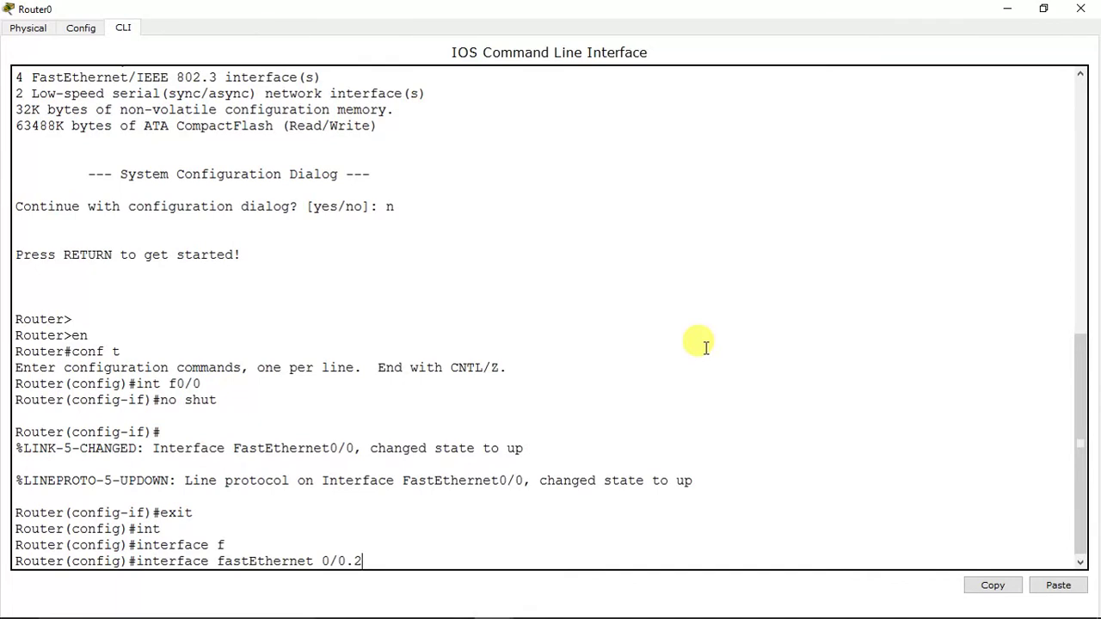
{"action": "key", "text": "Return"}
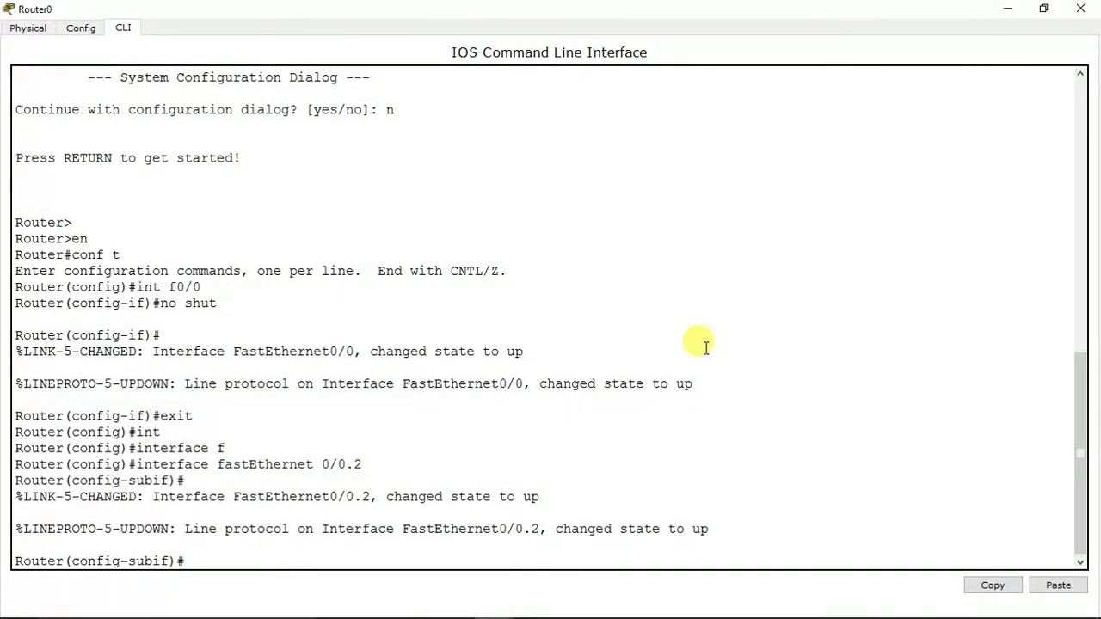
Set dot1Q encapsulation for VLAN 2 on subinterface 0/0.2.
{"action": "type", "text": "en"}
{"action": "key", "text": "Tab"}
{"action": "type", "text": "d"}
{"action": "key", "text": "Tab"}
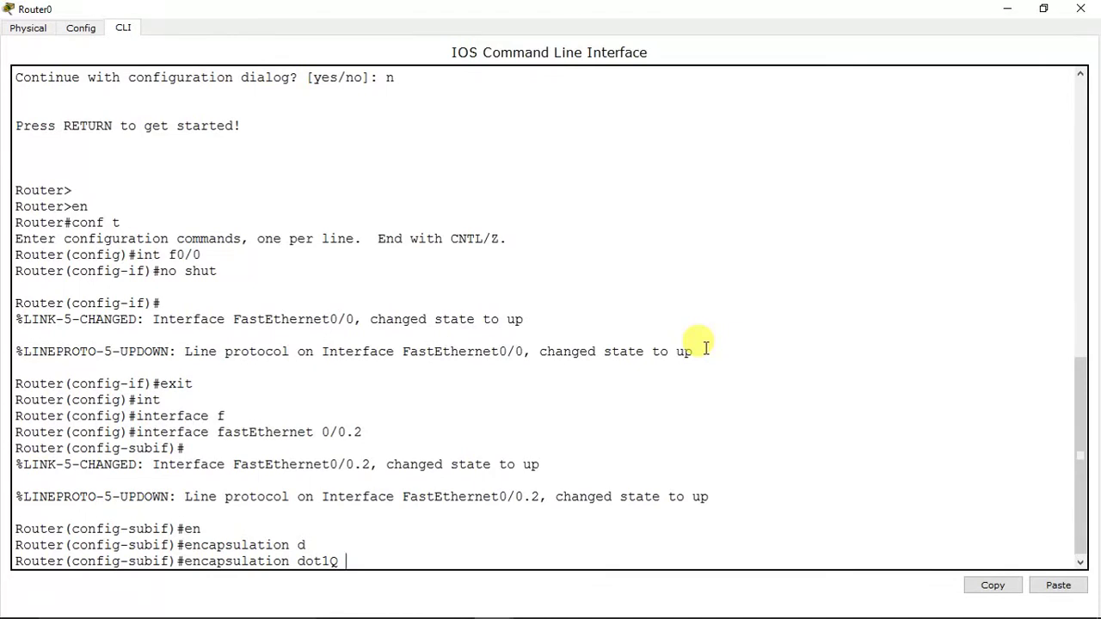
{"action": "type", "text": "2"}
{"action": "key", "text": "Return"}
Assign IP address 11.0.0.1 with mask 255.0.0.0 to subinterface 0/0.2 and exit its configuration.
{"action": "type", "text": "ip ad"}
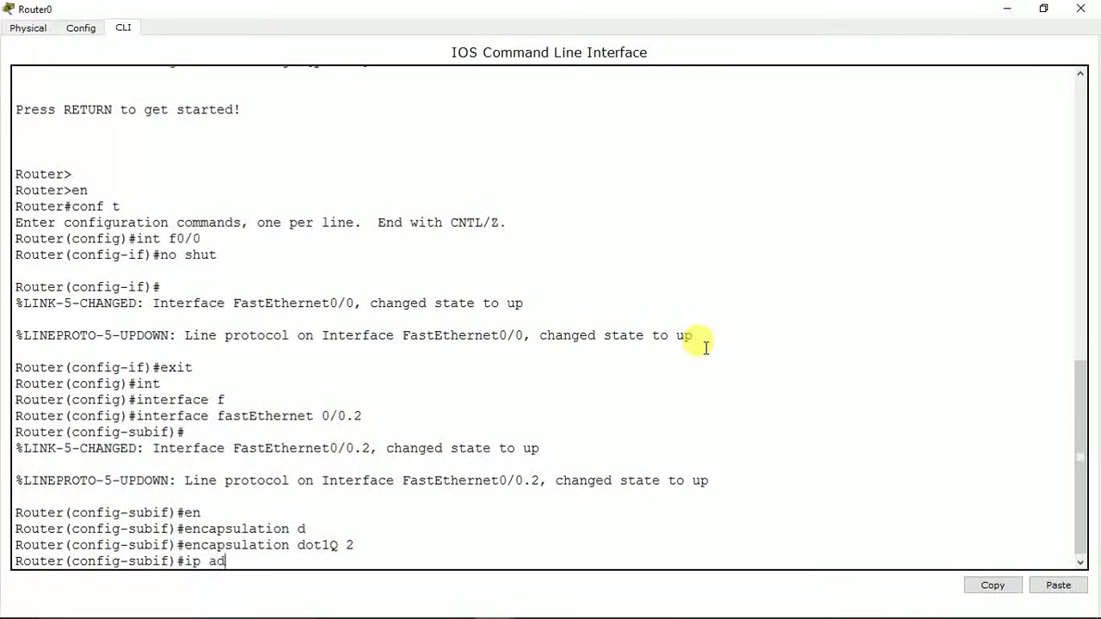
{"action": "key", "text": "Tab"}
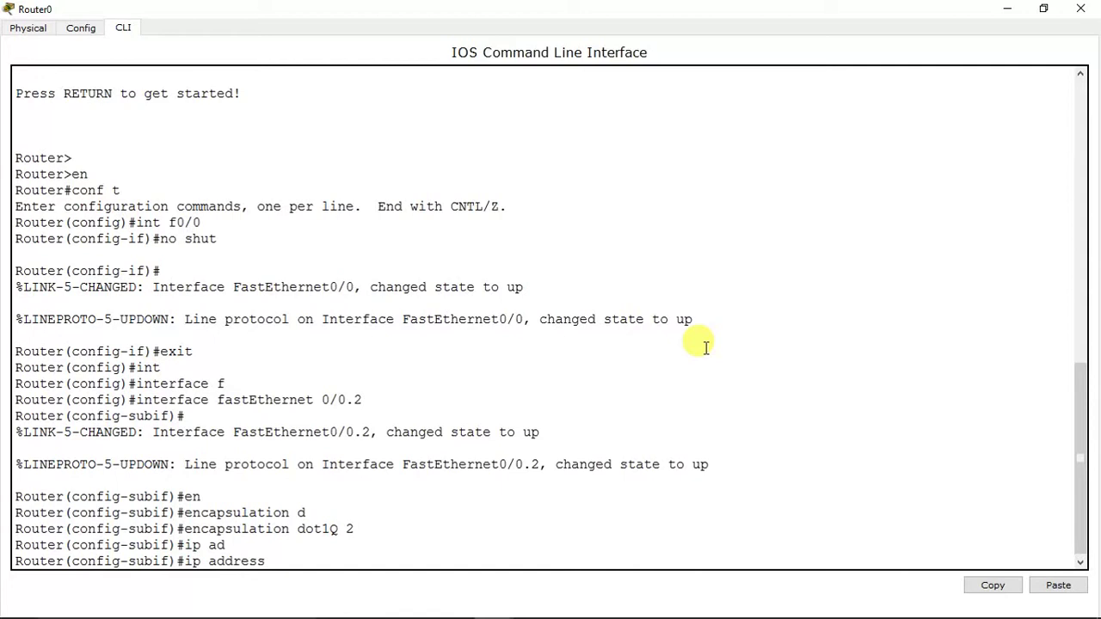
{"action": "type", "text": "11.0.0.1 255.00"}
{"action": "key", "text": "BackSpace"}
{"action": "type", "text": ".0.0"}
{"action": "key", "text": "Return"}
{"action": "type", "text": "exit"}
{"action": "key", "text": "Return"}
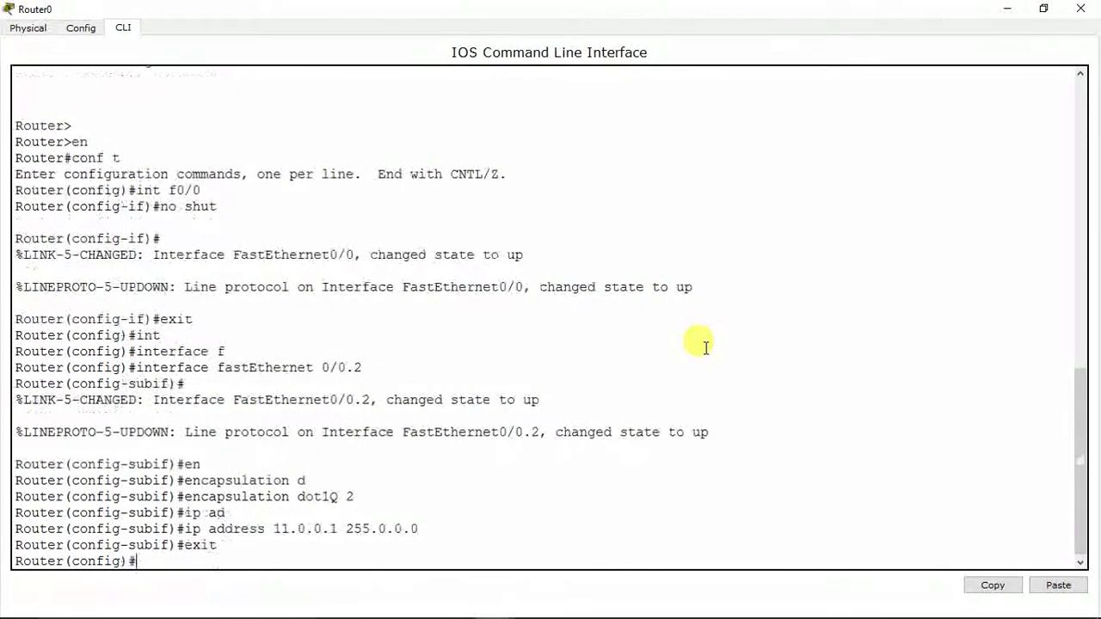
Create the router subinterface fastEthernet 0/0.3.
{"action": "type", "text": "int"}
{"action": "key", "text": "Tab"}
{"action": "type", "text": "fa"}
{"action": "key", "text": "Tab"}
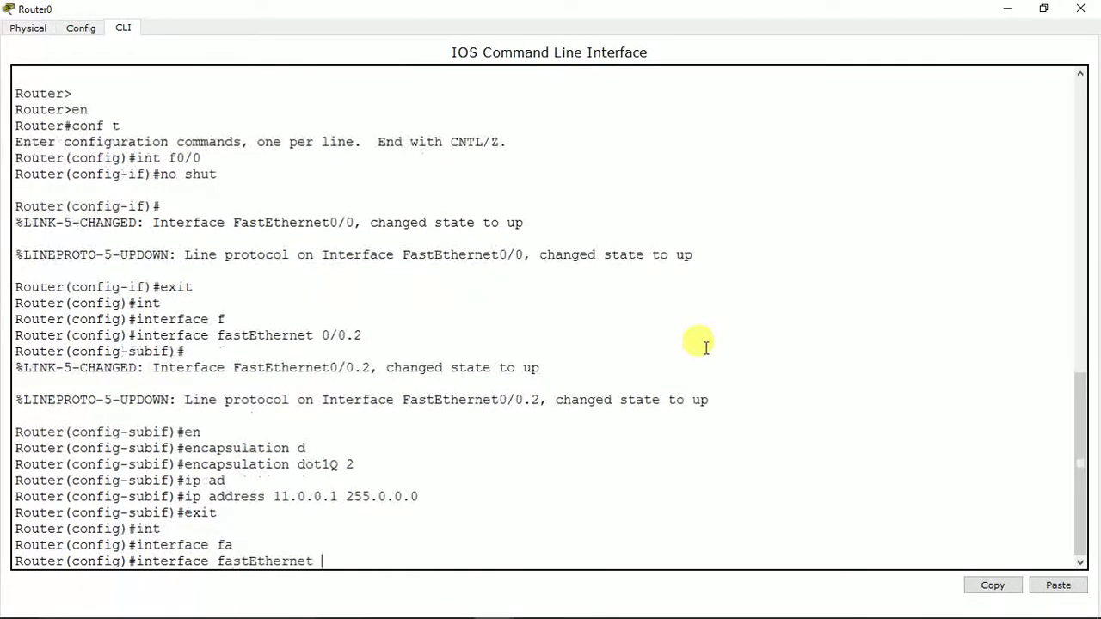
{"action": "type", "text": "0/0."}
{"action": "key", "text": "Return"}
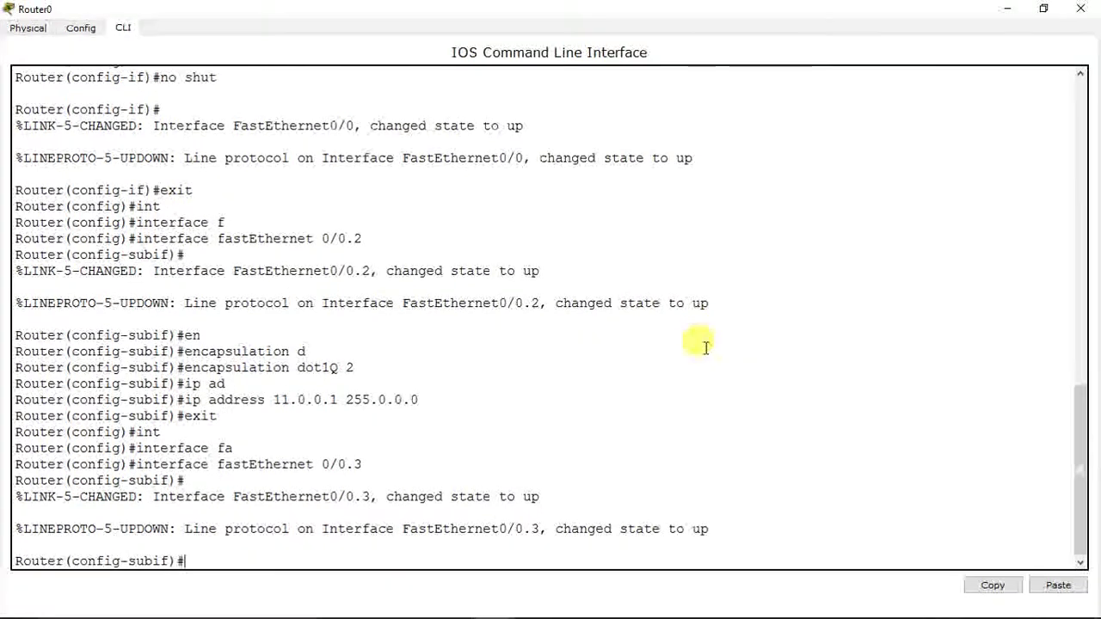
Set dot1Q encapsulation for VLAN 3 on subinterface 0/0.3.
{"action": "type", "text": "en"}
{"action": "key", "text": "Tab"}
{"action": "type", "text": "d"}
{"action": "key", "text": "Tab"}
{"action": "type", "text": "3"}
{"action": "key", "text": "Return"}
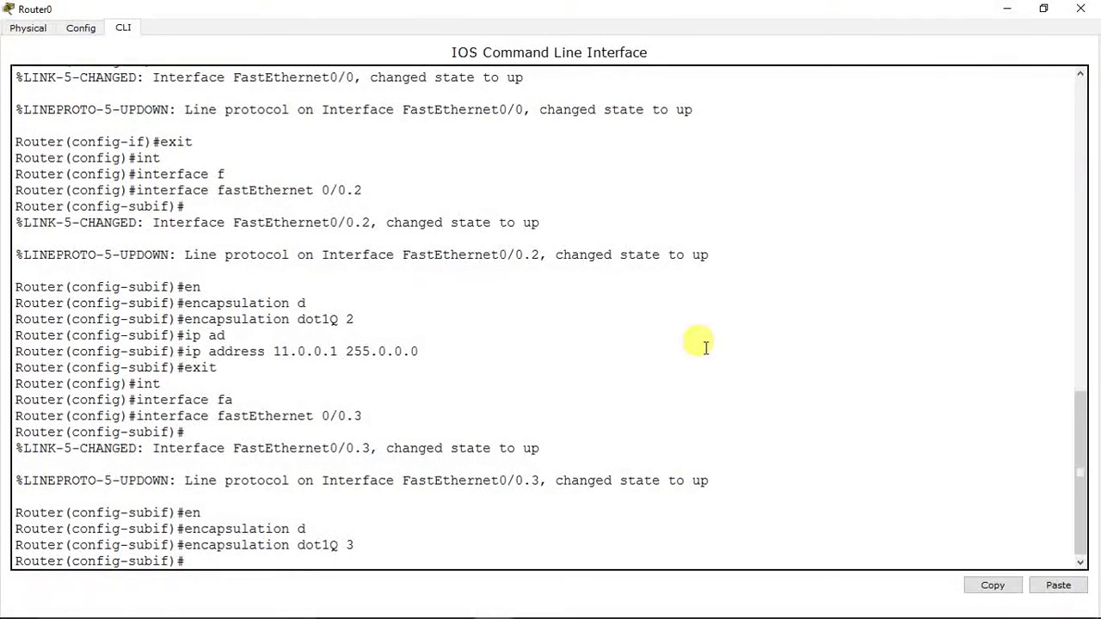
Assign IP address 12.0.0.1 with mask 255.0.0.0 to subinterface 0/0.3 and exit its configuration.
{"action": "type", "text": "ip ad"}
{"action": "key", "text": "Tab"}
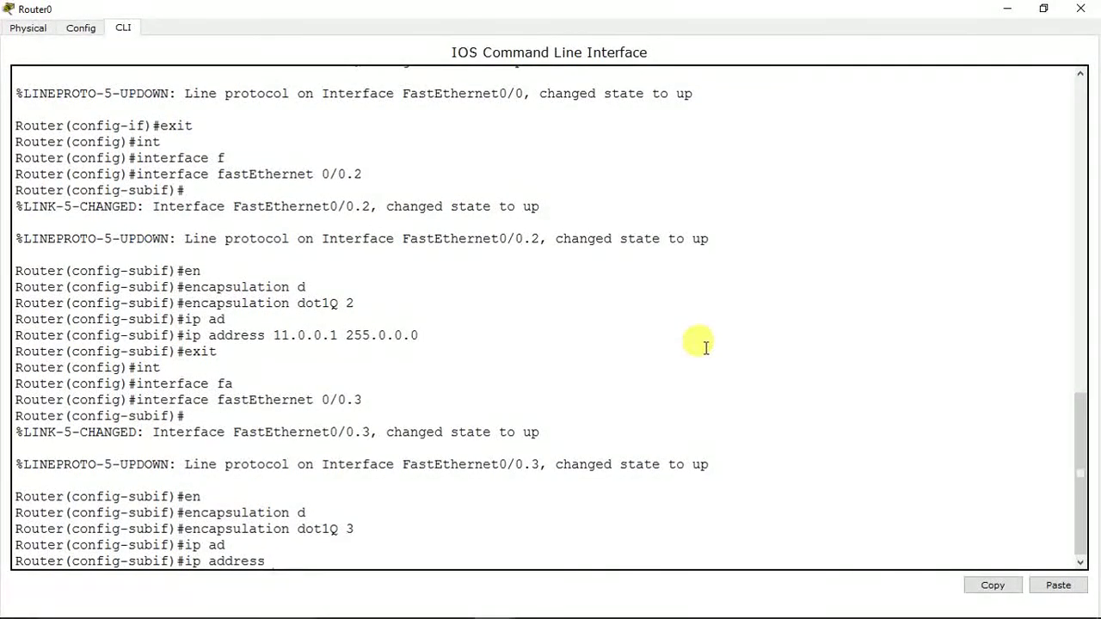
{"action": "type", "text": "12.0.0.1 255.0.0.0"}
{"action": "key", "text": "Return"}
{"action": "key", "text": "Return"}
{"action": "type", "text": "exit"}
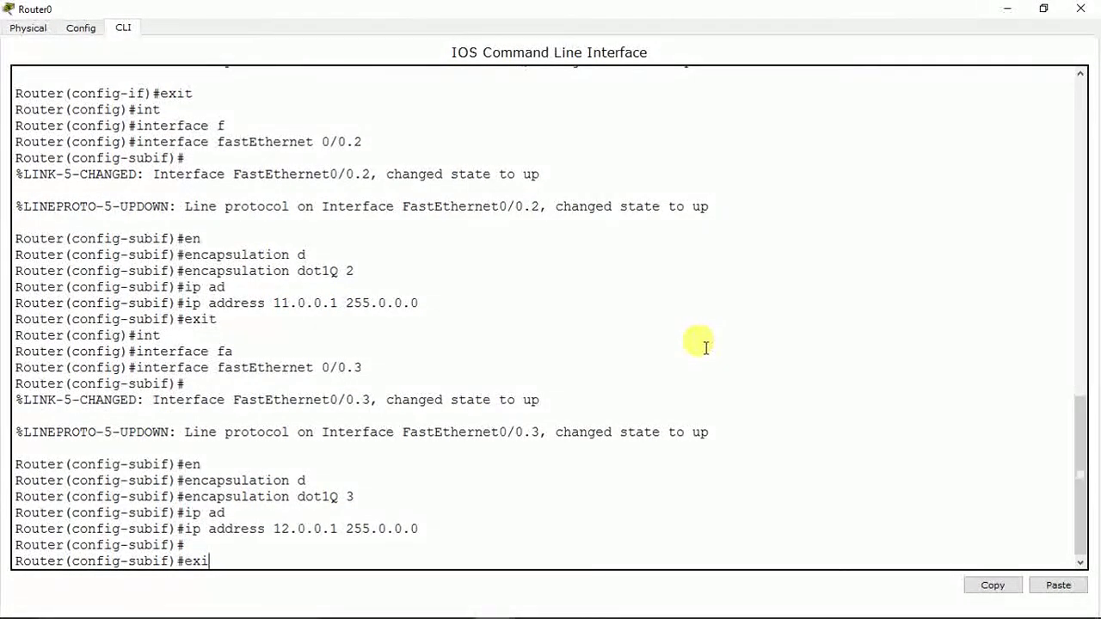
{"action": "key", "text": "Return"}
Fast forward the simulation time in the topology and reopen Router0's command line in a maximized window.
{"action": "key", "text": "alt+Tab"}
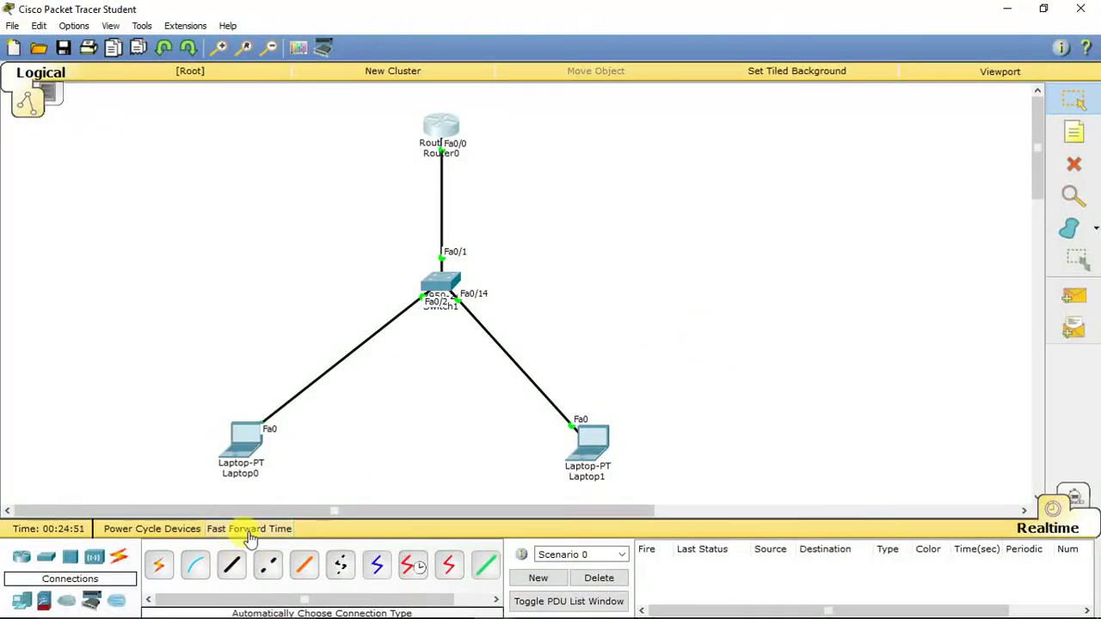
{"action": "left_click", "coordinate": [248, 529]}
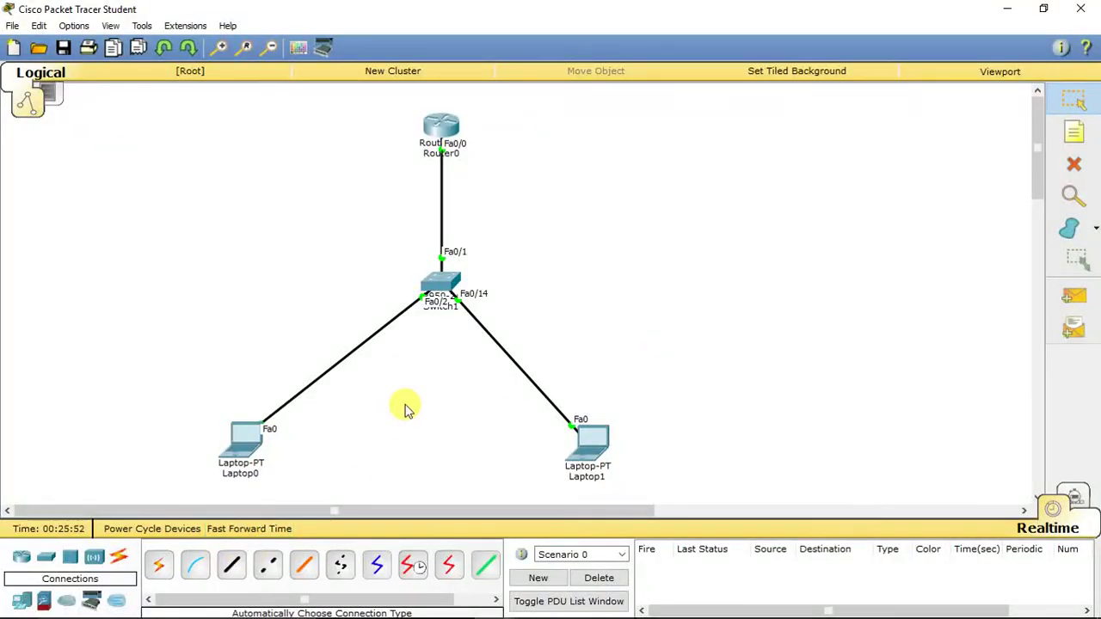
{"action": "left_click", "coordinate": [443, 126]}
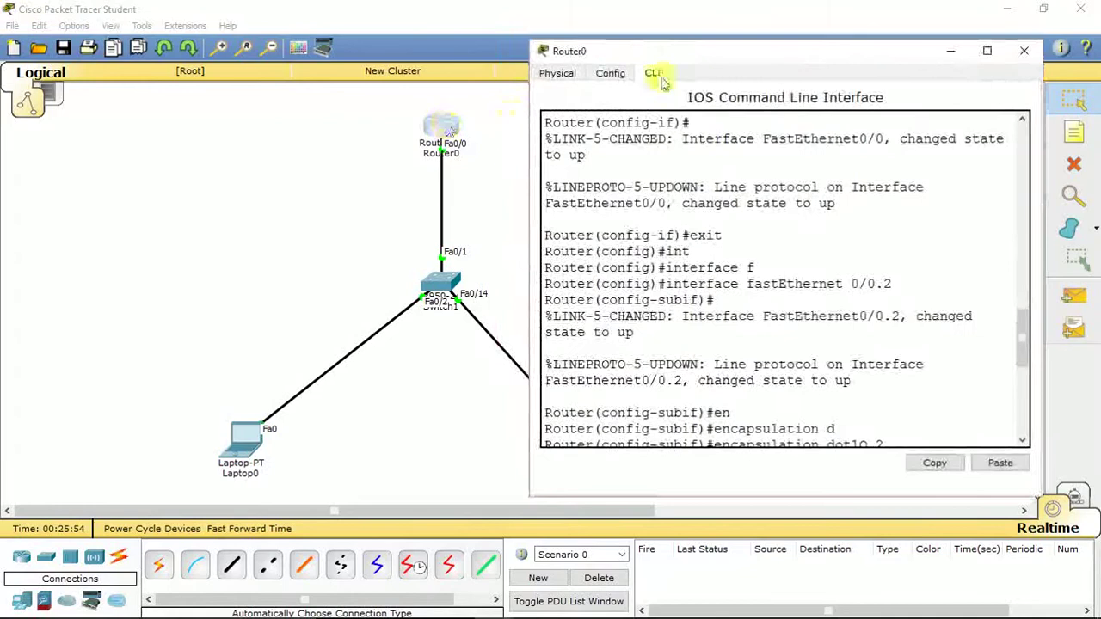
{"action": "double_click", "coordinate": [768, 57]}
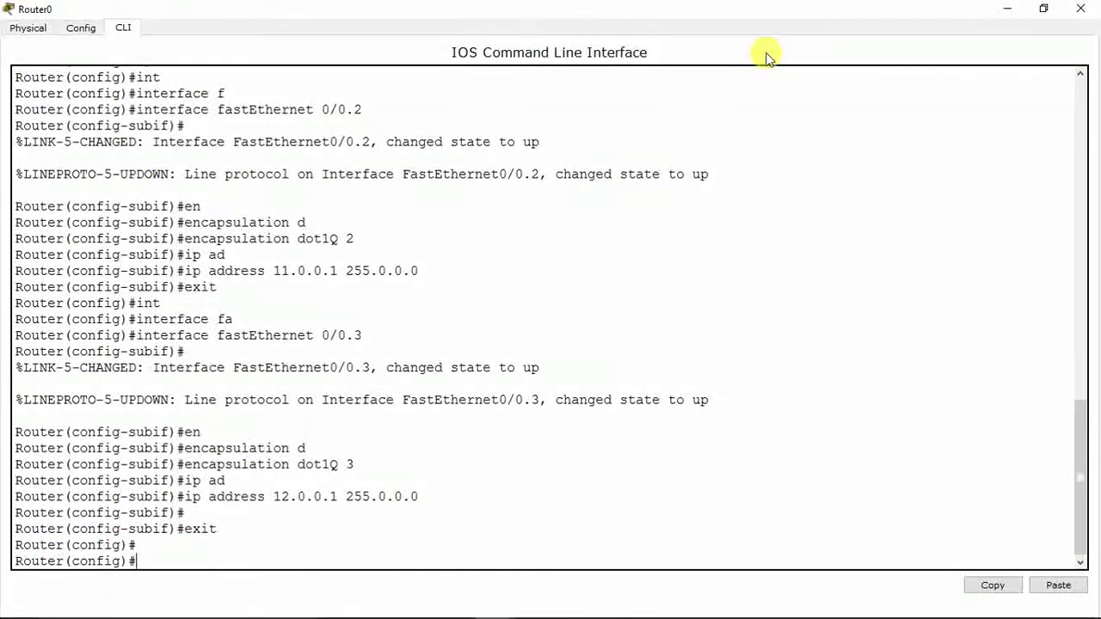
Exclude the address 12.0.0.1 from DHCP assignment on the router.
{"action": "type", "text": "ip dh"}
{"action": "key", "text": "Tab"}
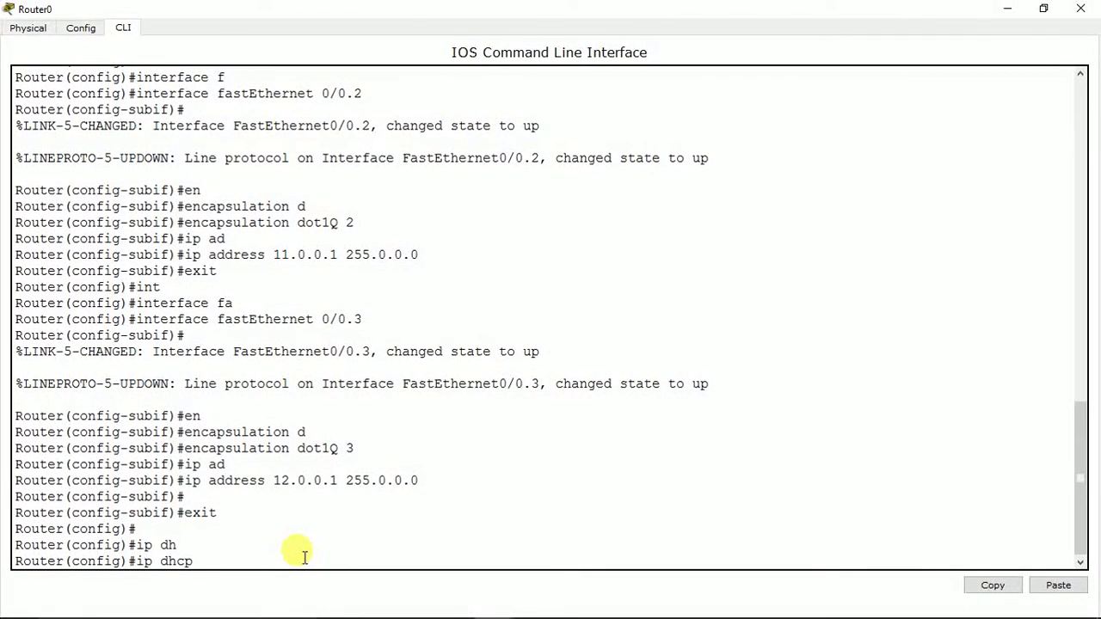
{"action": "type", "text": "ex"}
{"action": "key", "text": "Tab"}
{"action": "type", "text": "12.0.0.1"}
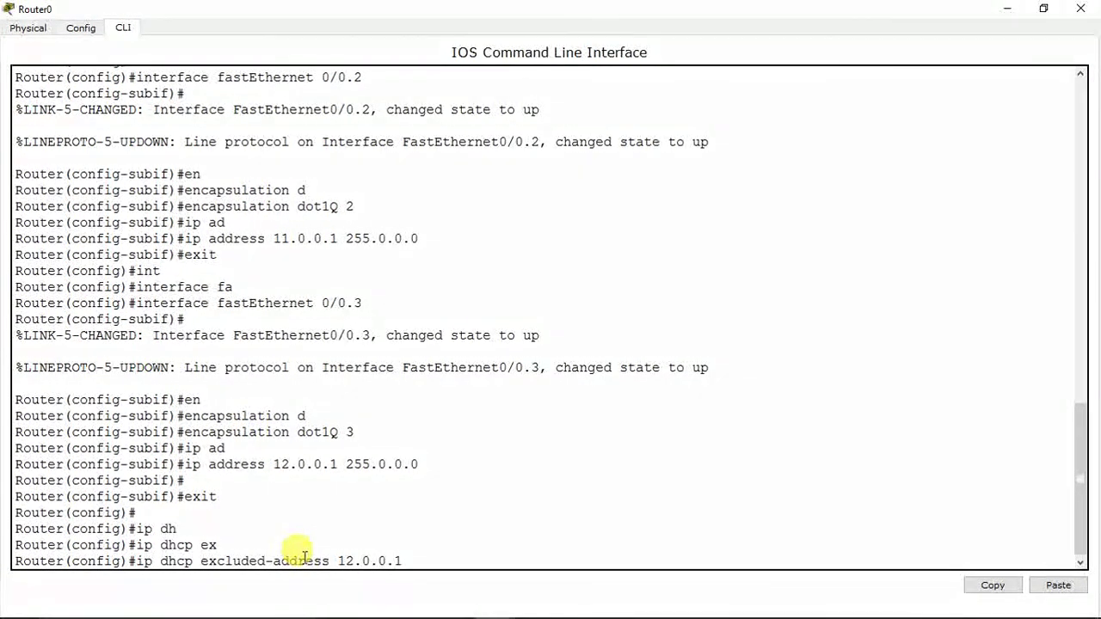
{"action": "key", "text": "Return"}
Reuse the previous exclusion command to exclude 11.0.0.1 from DHCP assignment as well.
{"action": "key", "text": "Up"}
{"action": "key", "text": "Left"}
{"action": "key", "text": "Left"}
{"action": "key", "text": "Left"}
{"action": "key", "text": "BackSpace"}
{"action": "type", "text": "1"}
{"action": "key", "text": "Return"}
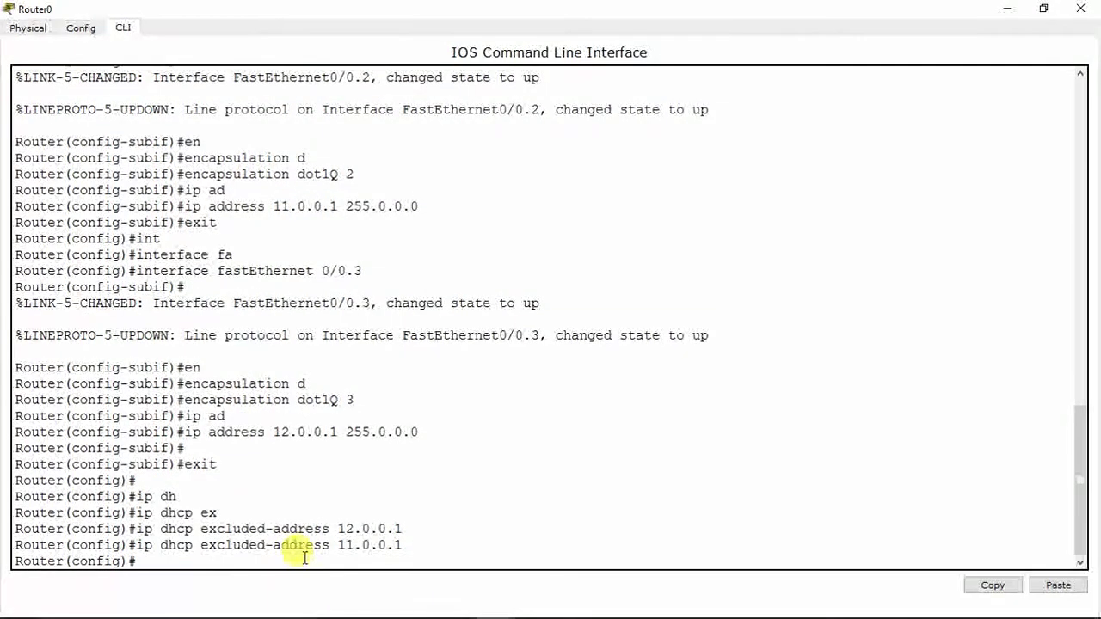
Create a DHCP pool named 2 on the router.
{"action": "type", "text": "dh"}
{"action": "key", "text": "Tab"}
{"action": "type", "text": "po"}
{"action": "key", "text": "Tab"}
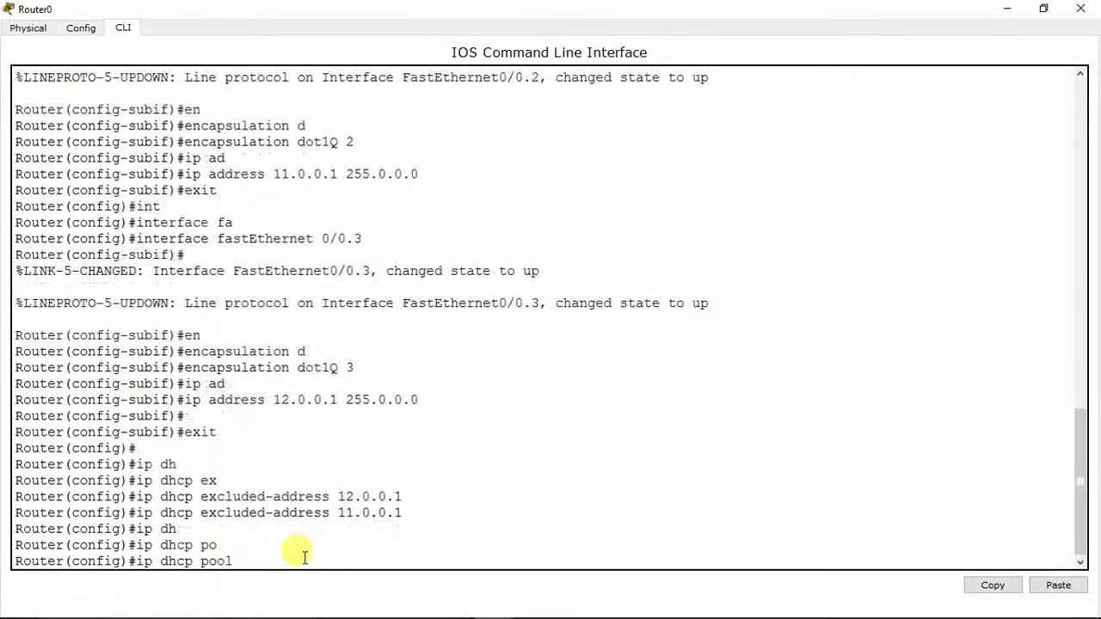
{"action": "type", "text": "2"}
{"action": "key", "text": "Return"}
Set the network of DHCP pool 2 to 11.0.0.0 with mask 255.0.0.0.
{"action": "type", "text": "net"}
{"action": "key", "text": "Tab"}
{"action": "type", "text": "11.0.0.0"}
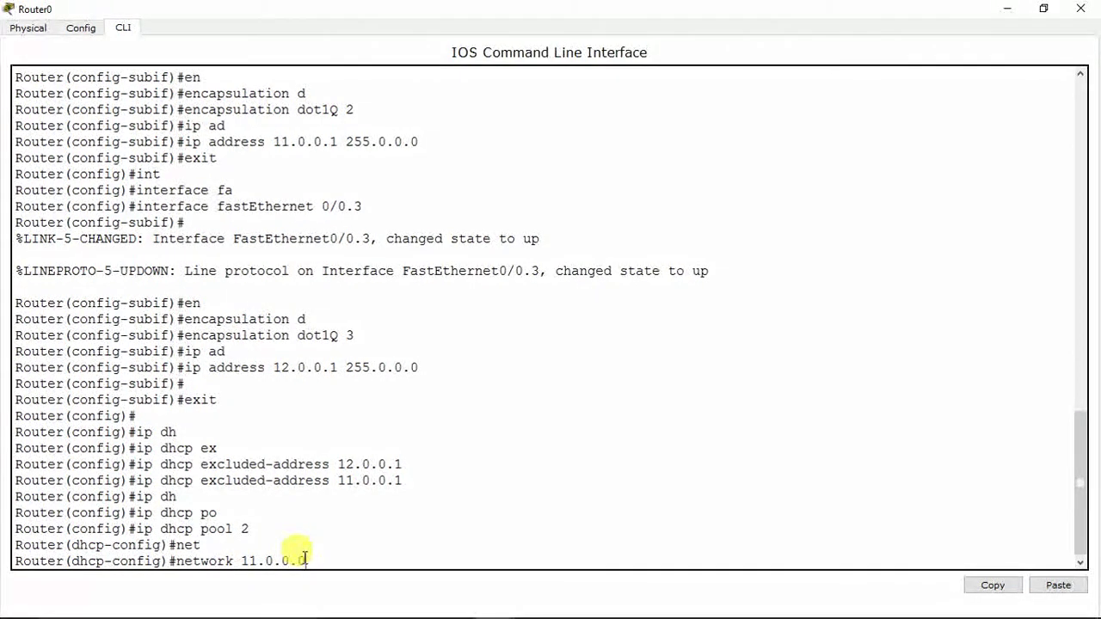
{"action": "type", "text": " 255.0.0.0"}
{"action": "key", "text": "Return"}
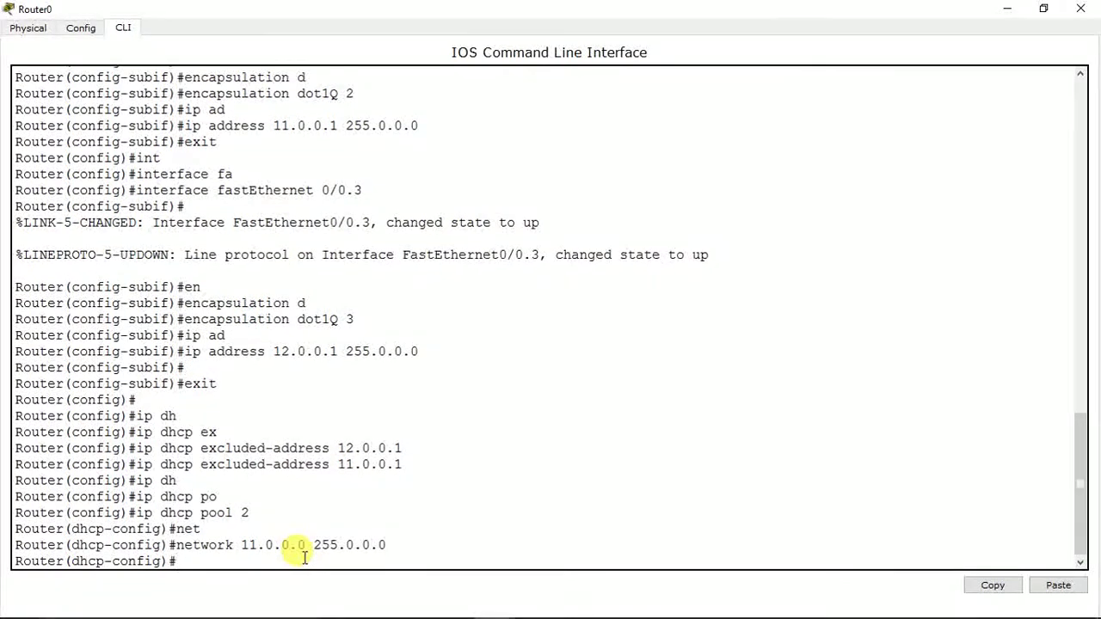
Set the default router of DHCP pool 2 to 11.0.0.1 and exit the pool configuration.
{"action": "type", "text": "d"}
{"action": "key", "text": "Tab"}
{"action": "type", "text": "e"}
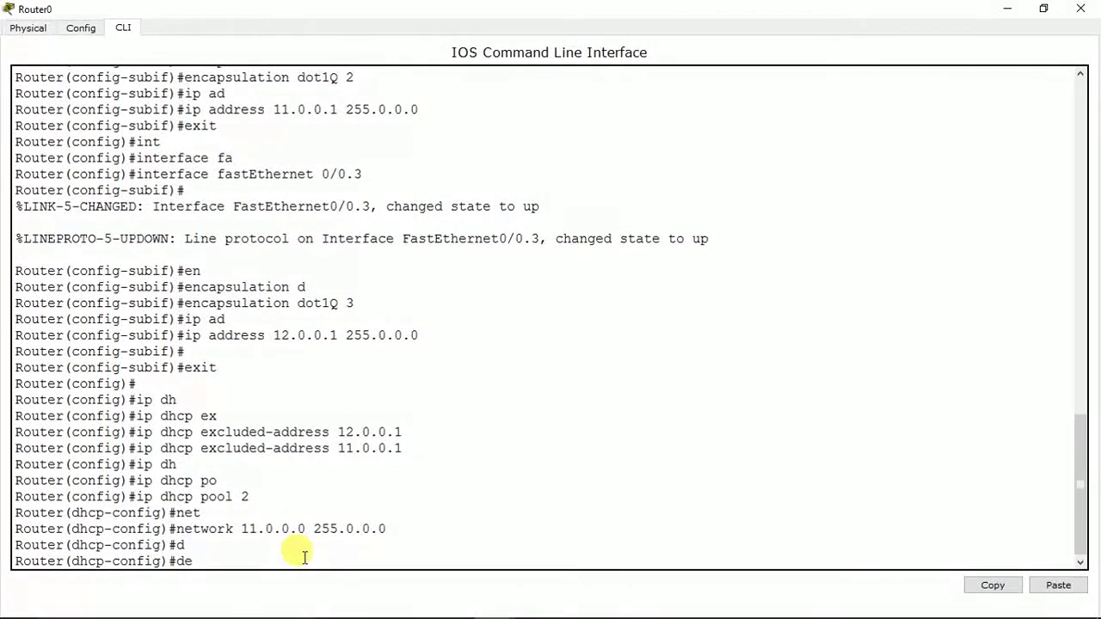
{"action": "key", "text": "Tab"}
{"action": "type", "text": "1.0.0.1"}
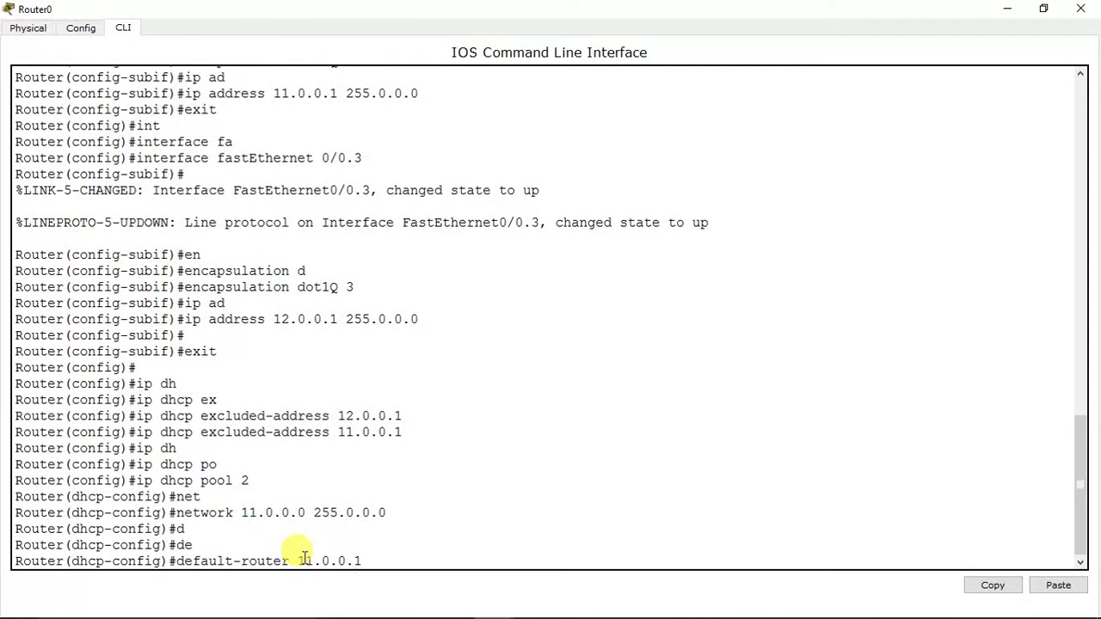
{"action": "key", "text": "Return"}
{"action": "type", "text": "exit"}
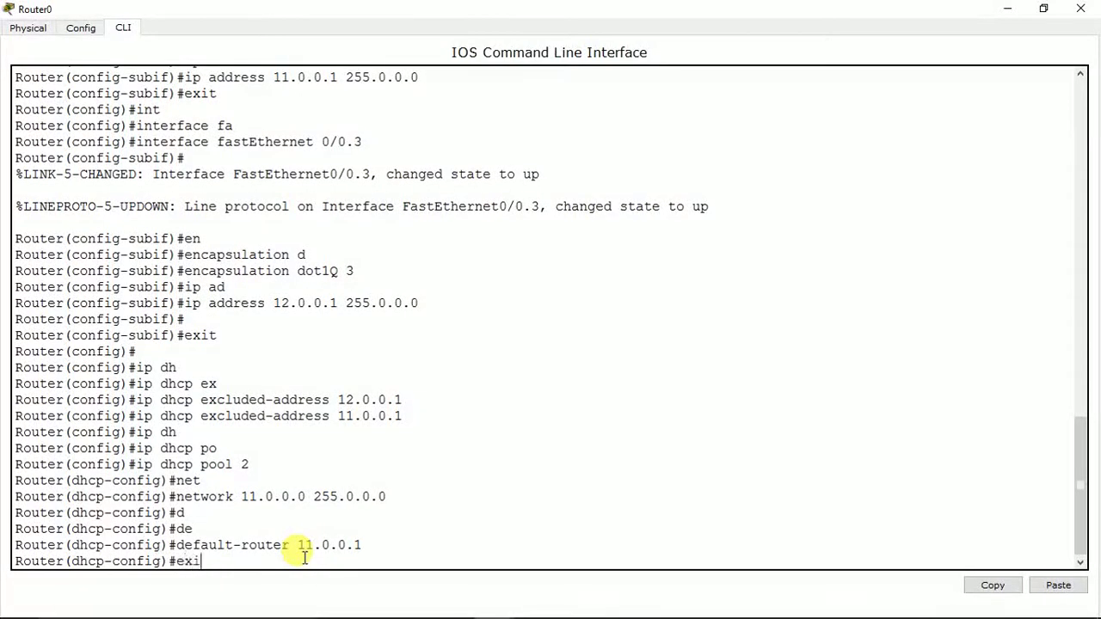
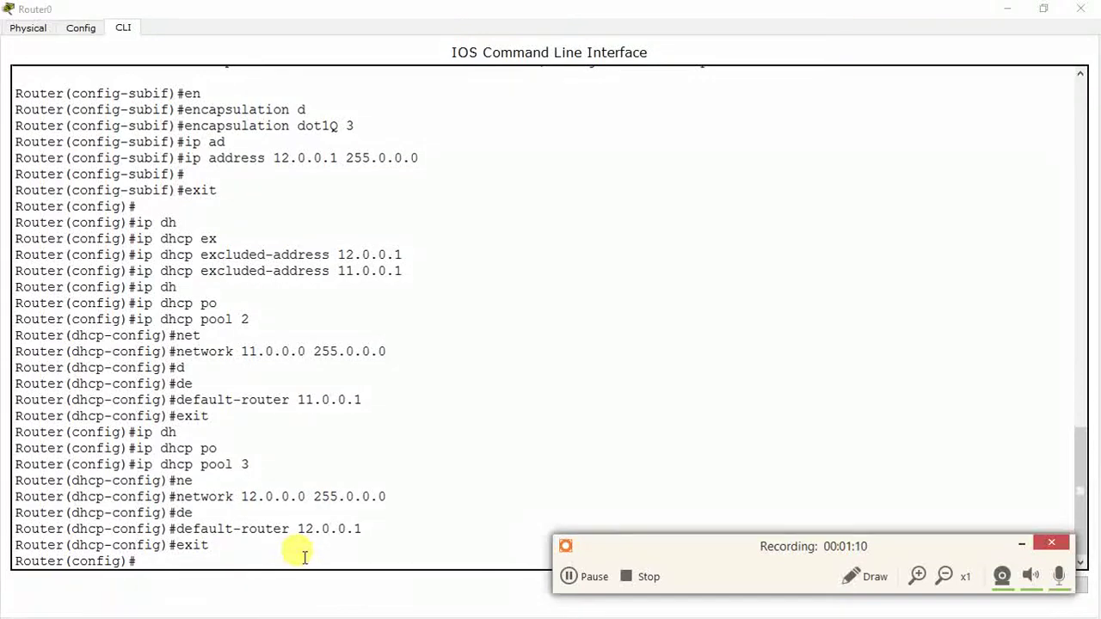
Return to the topology, switch Laptop1's IPv4 configuration to DHCP, and close its window.
{"action": "key", "text": "alt+Tab"}
{"action": "key", "text": "alt+Tab"}
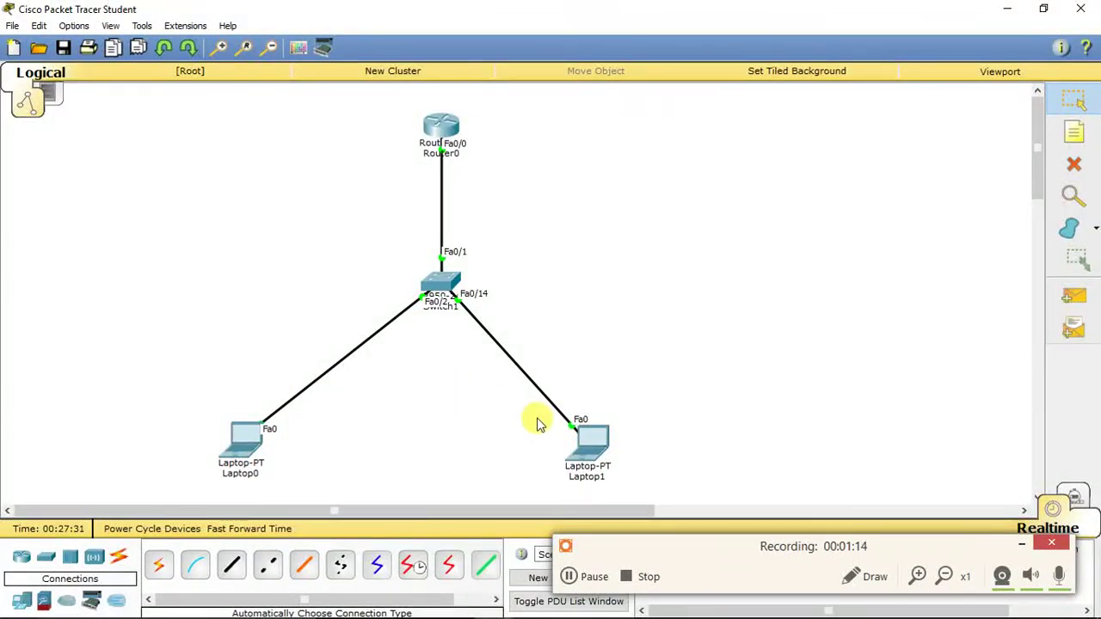
{"action": "left_click", "coordinate": [590, 444]}
{"action": "left_click", "coordinate": [445, 129]}
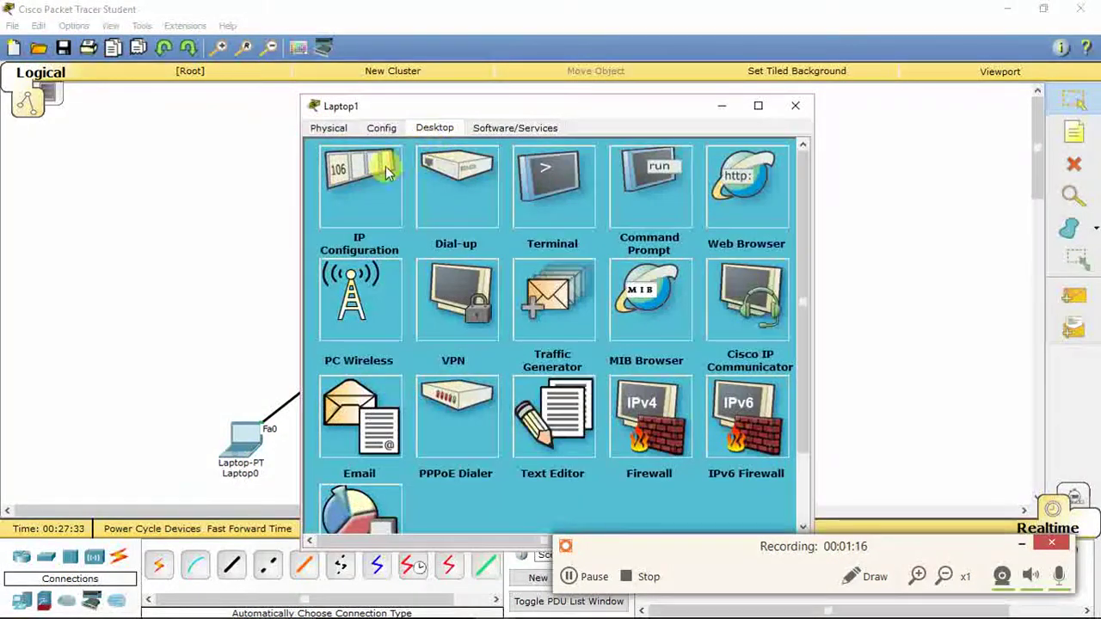
{"action": "left_click", "coordinate": [368, 203]}
{"action": "left_click", "coordinate": [330, 198]}
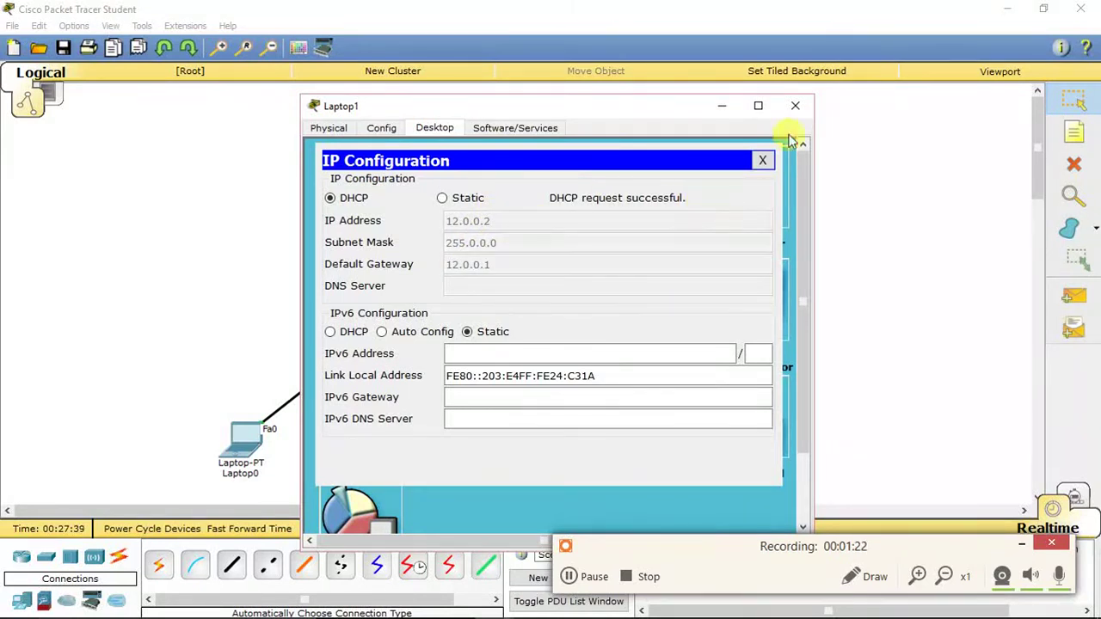
{"action": "left_click", "coordinate": [795, 105]}
{"action": "left_click_drag", "start_coordinate": [645, 326], "coordinate": [524, 476]}
{"action": "left_click_drag", "start_coordinate": [339, 357], "coordinate": [189, 484]}
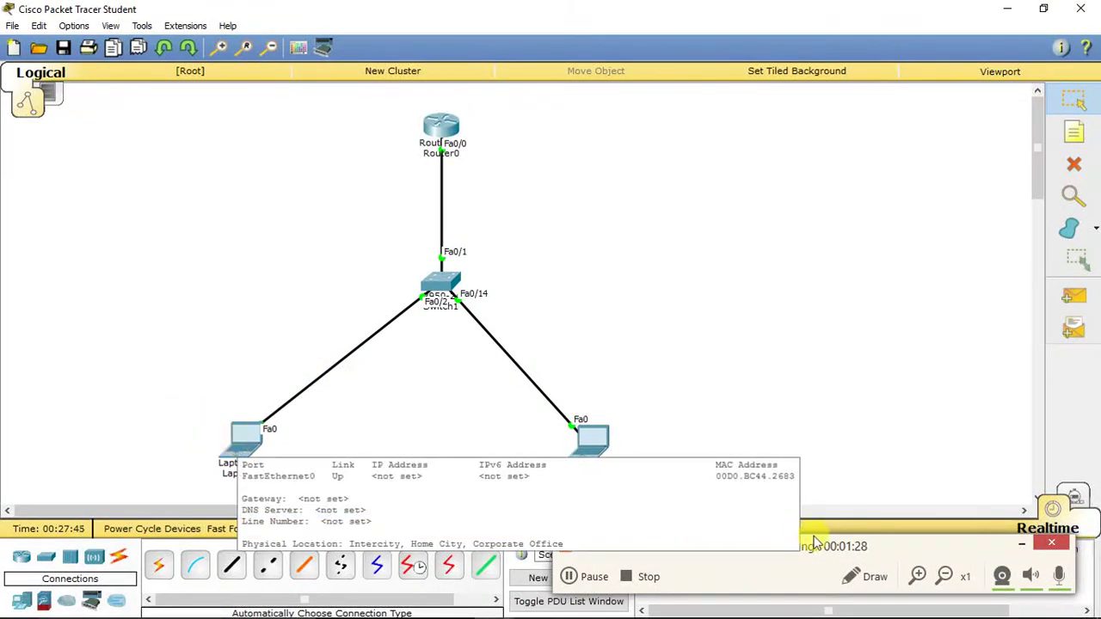
Switch Laptop0's IPv4 configuration to DHCP and close its window.
{"action": "left_click", "coordinate": [241, 437]}
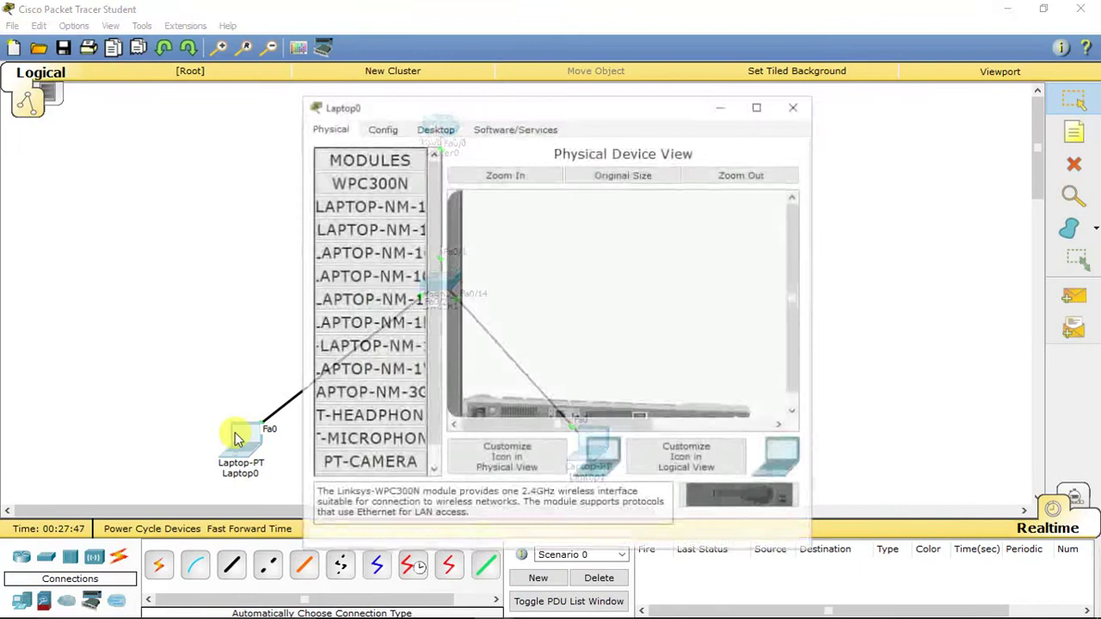
{"action": "left_click", "coordinate": [425, 126]}
{"action": "left_click", "coordinate": [356, 169]}
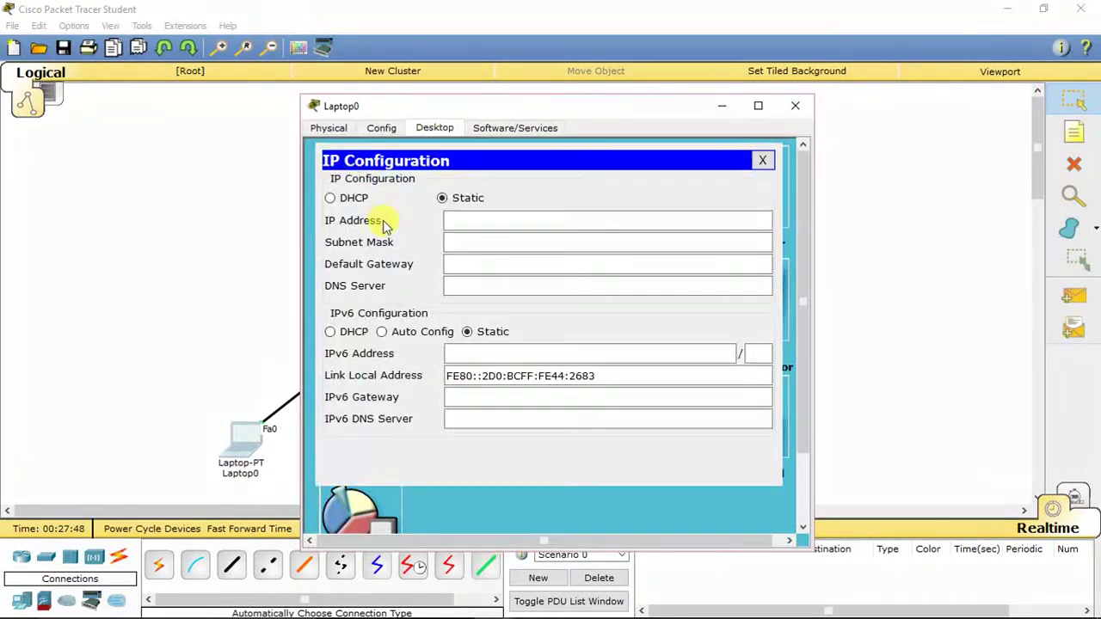
{"action": "left_click", "coordinate": [344, 196]}
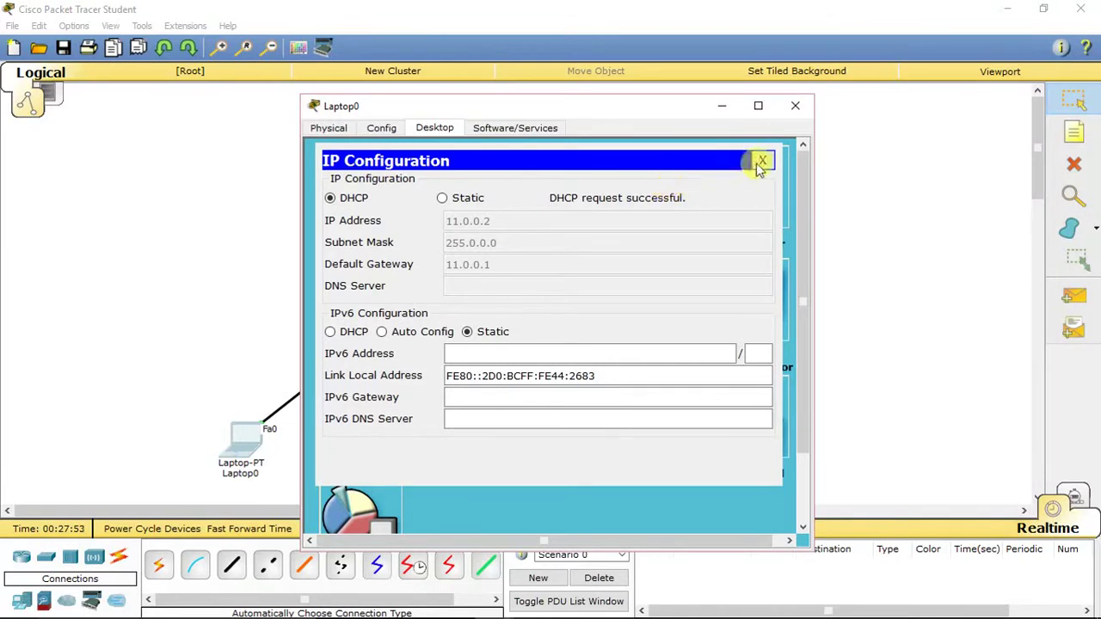
{"action": "left_click", "coordinate": [795, 106]}
{"action": "left_click_drag", "start_coordinate": [672, 350], "coordinate": [517, 480]}
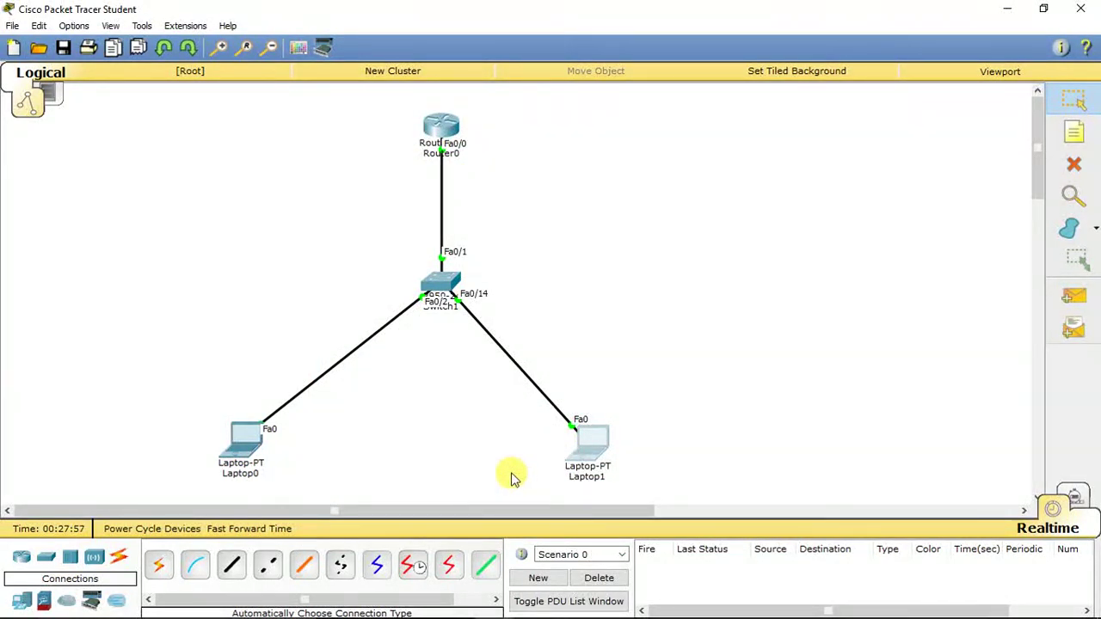
{"action": "left_click_drag", "start_coordinate": [163, 381], "coordinate": [378, 482]}
{"action": "left_click", "coordinate": [379, 482]}
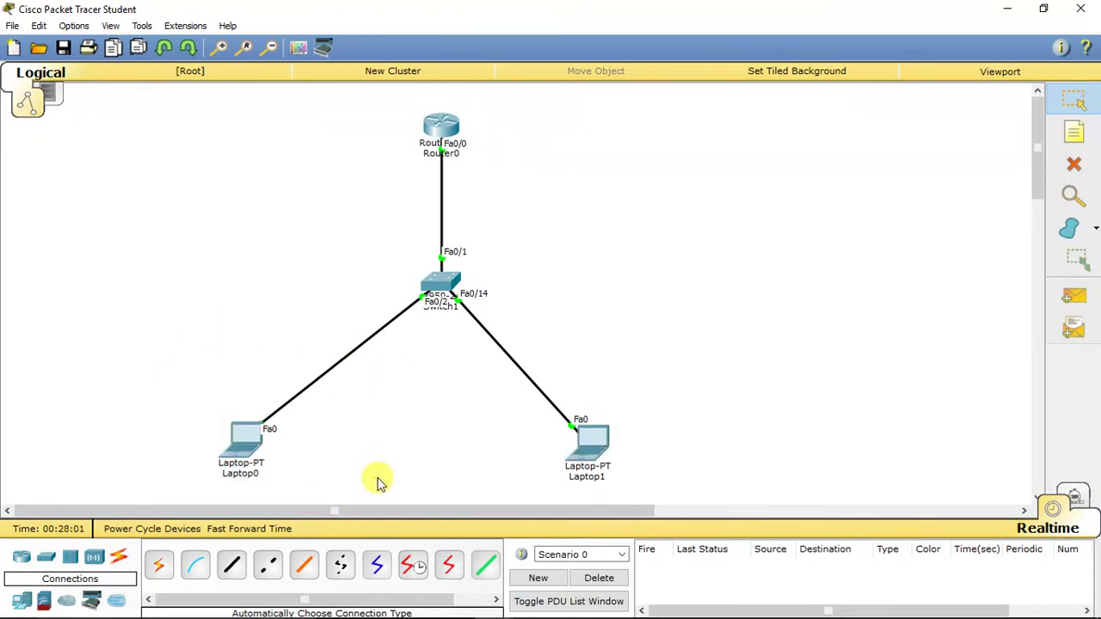
Add a third laptop above Laptop0 and link it to the switch with an automatically chosen connection.
{"action": "left_click", "coordinate": [21, 600]}
{"action": "left_click_drag", "start_coordinate": [170, 567], "coordinate": [159, 318]}
{"action": "left_click", "coordinate": [118, 558]}
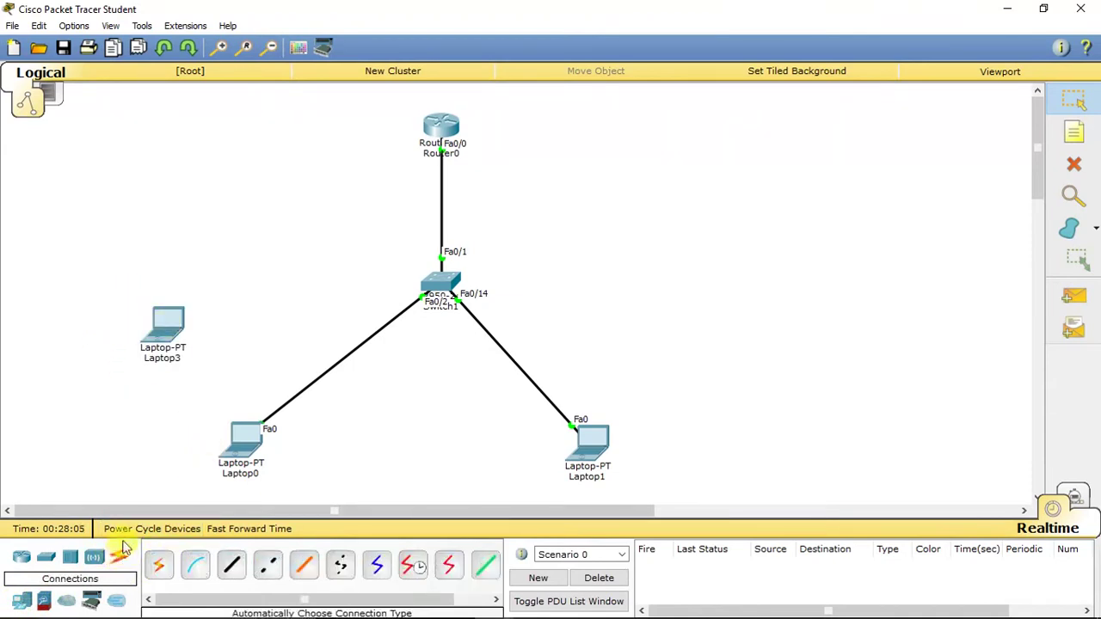
{"action": "left_click", "coordinate": [156, 563]}
{"action": "left_click", "coordinate": [173, 327]}
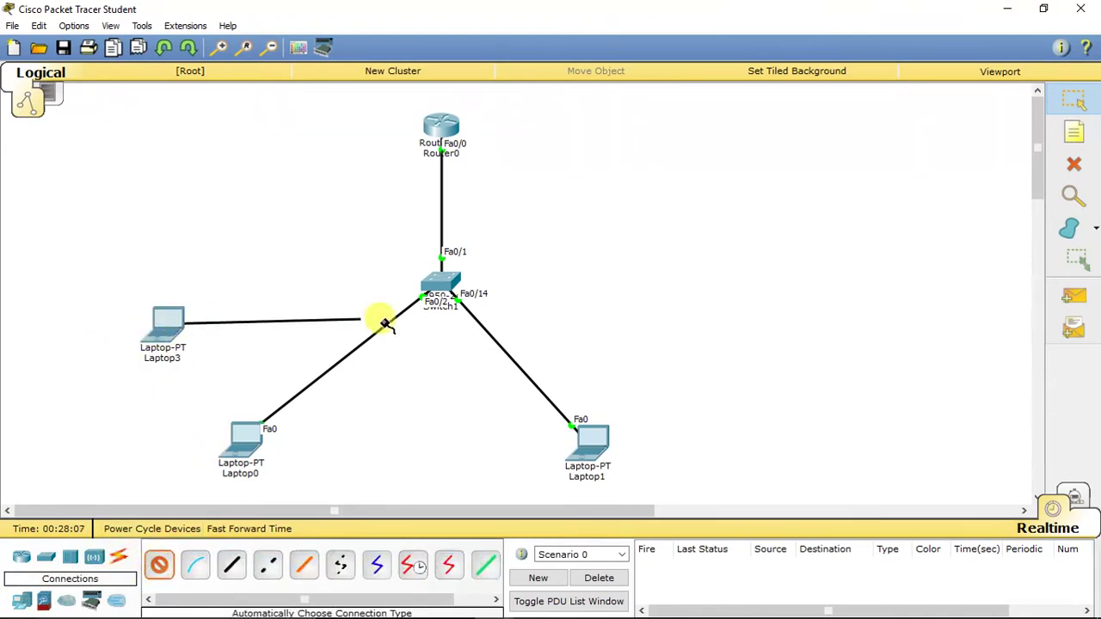
{"action": "left_click", "coordinate": [438, 283]}
Fast-forward the network time, switch Laptop3's IPv4 configuration to DHCP, and close its window.
{"action": "left_click", "coordinate": [249, 528]}
{"action": "left_click", "coordinate": [160, 336]}
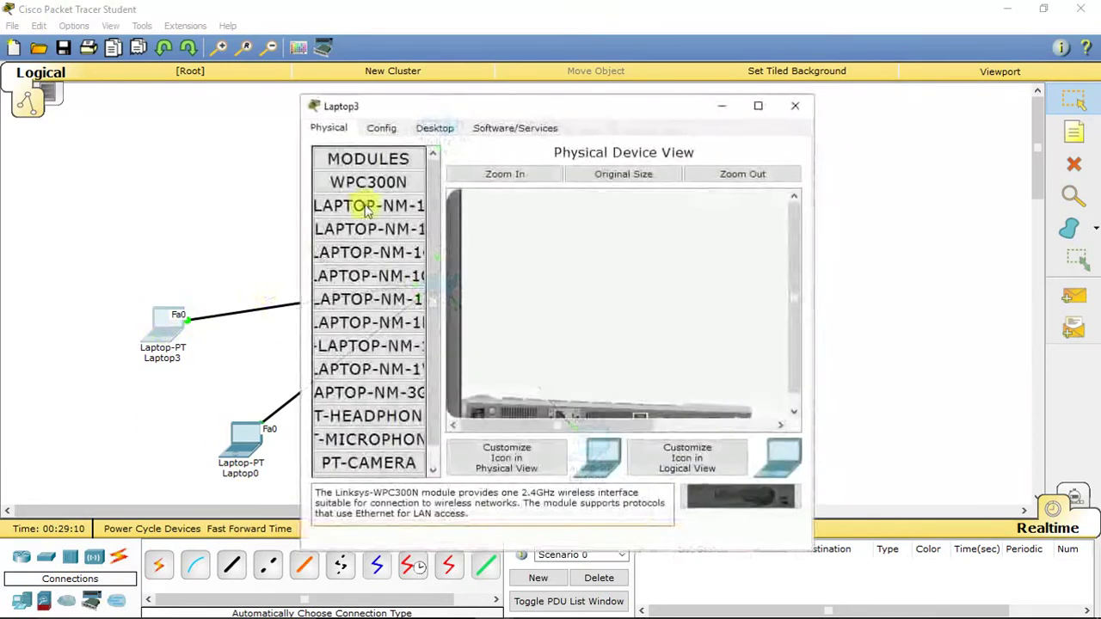
{"action": "left_click", "coordinate": [434, 127]}
{"action": "left_click", "coordinate": [366, 189]}
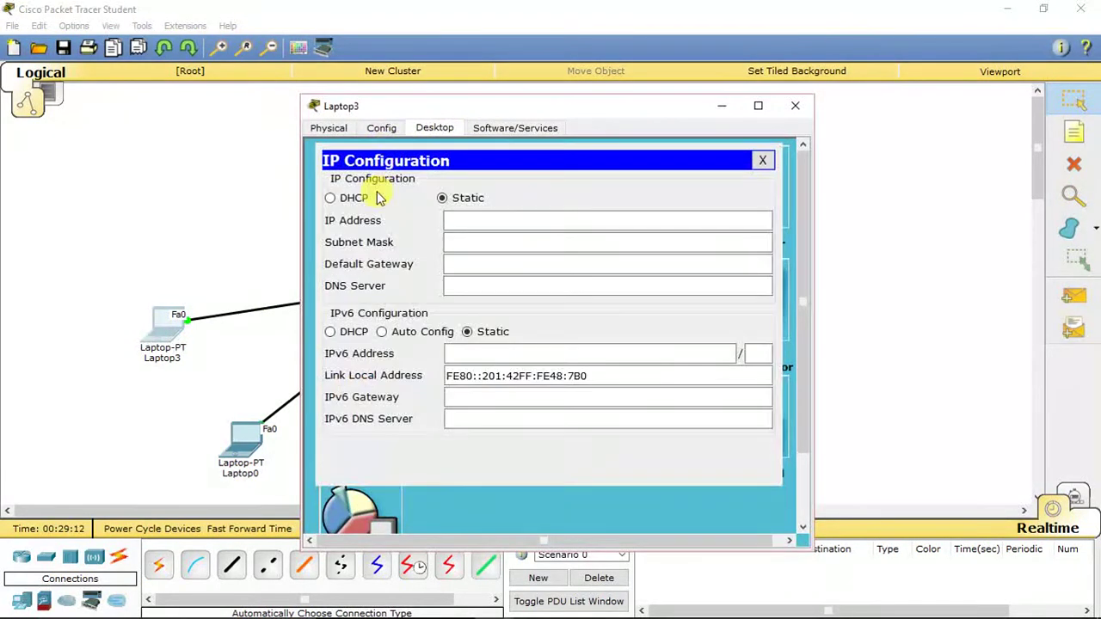
{"action": "left_click", "coordinate": [331, 198]}
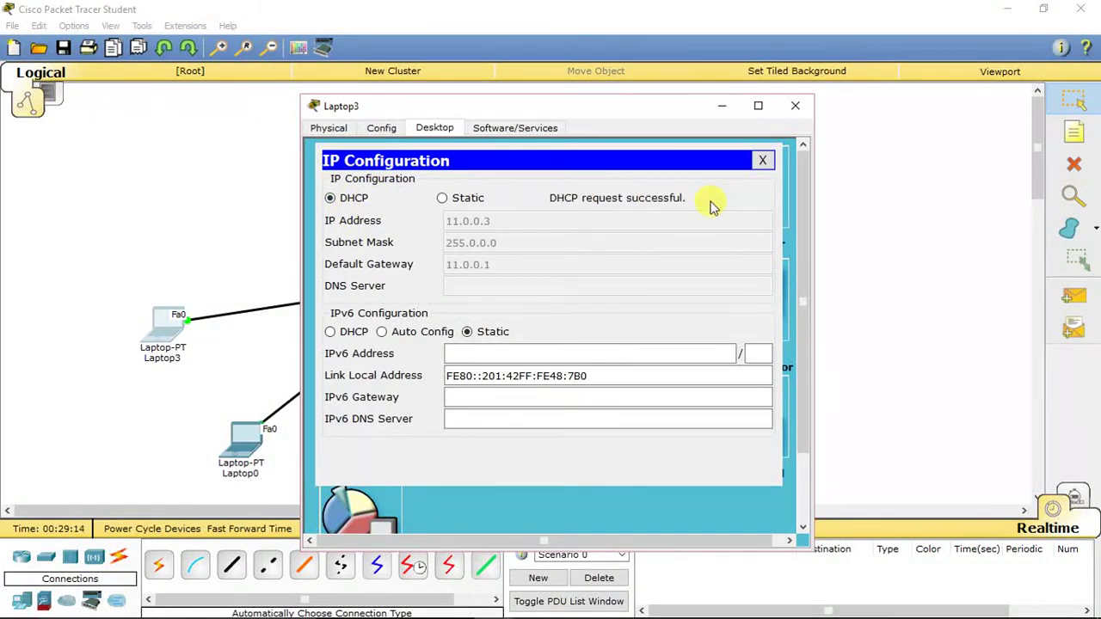
{"action": "left_click", "coordinate": [794, 106]}
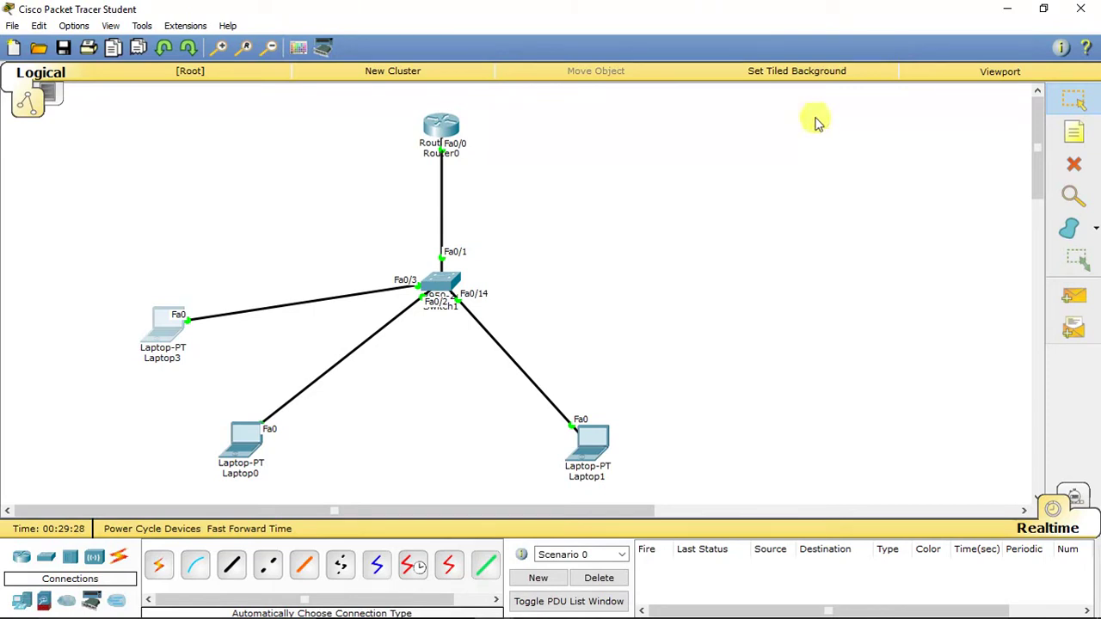
Send a simple PDU from Laptop1 to Laptop0 to test connectivity between the VLANs.
{"action": "left_click", "coordinate": [1072, 297]}
{"action": "left_click", "coordinate": [594, 440]}
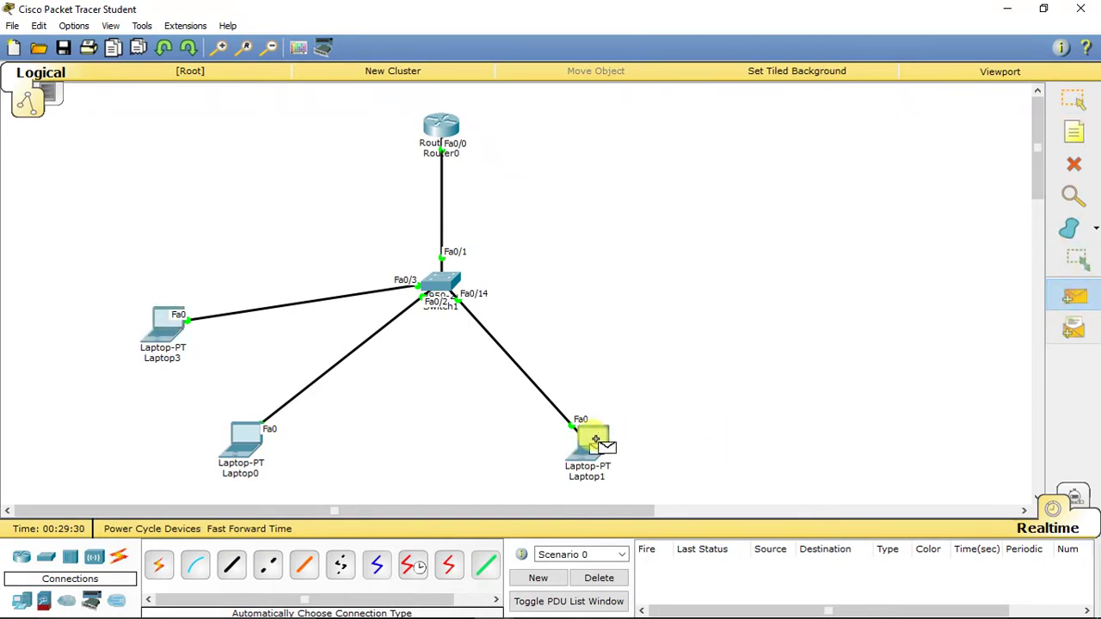
{"action": "left_click", "coordinate": [245, 443]}
{"action": "mouse_move", "coordinate": [245, 443]}
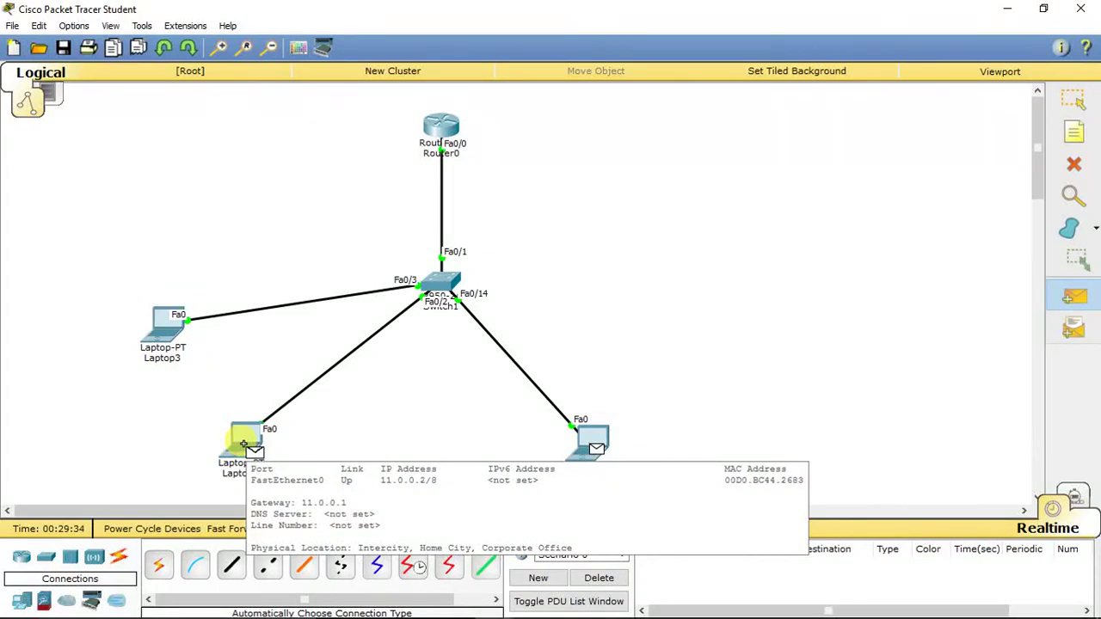
{"action": "left_click", "coordinate": [245, 443]}
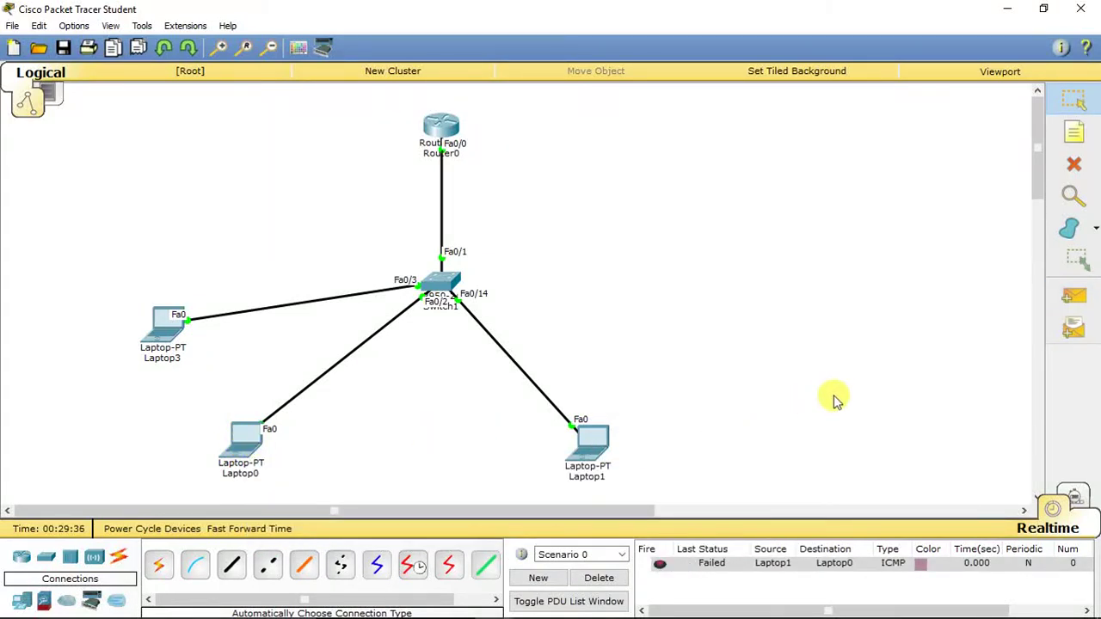
Send a second simple PDU from Laptop1 to Laptop0 and compare the status entries of both tests.
{"action": "left_click", "coordinate": [1073, 295]}
{"action": "left_click", "coordinate": [594, 445]}
{"action": "left_click", "coordinate": [245, 439]}
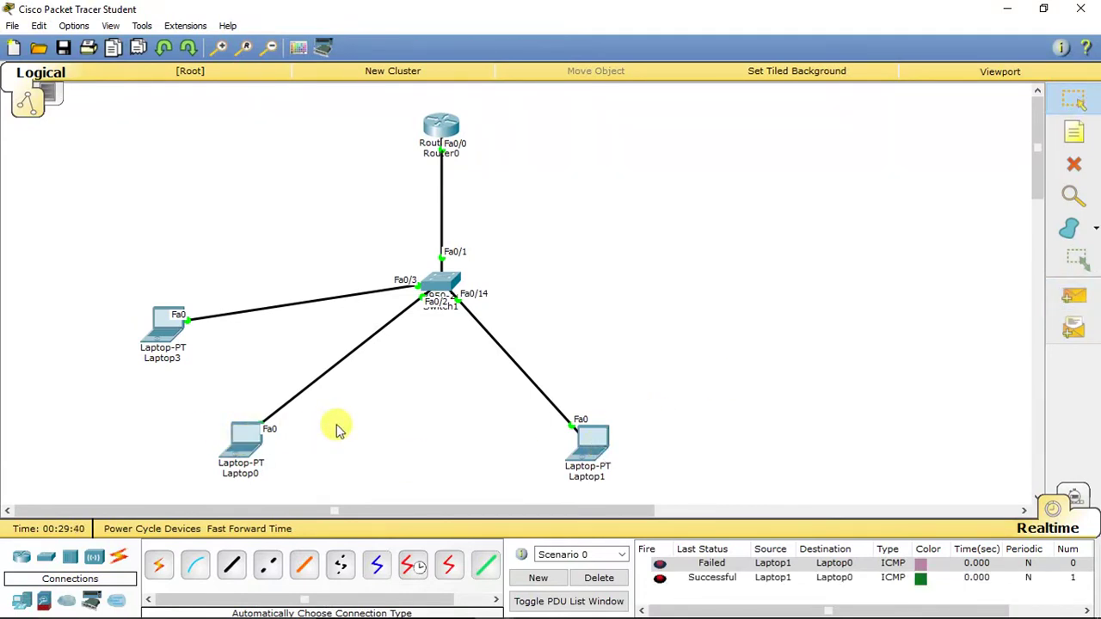
{"action": "left_click", "coordinate": [710, 563]}
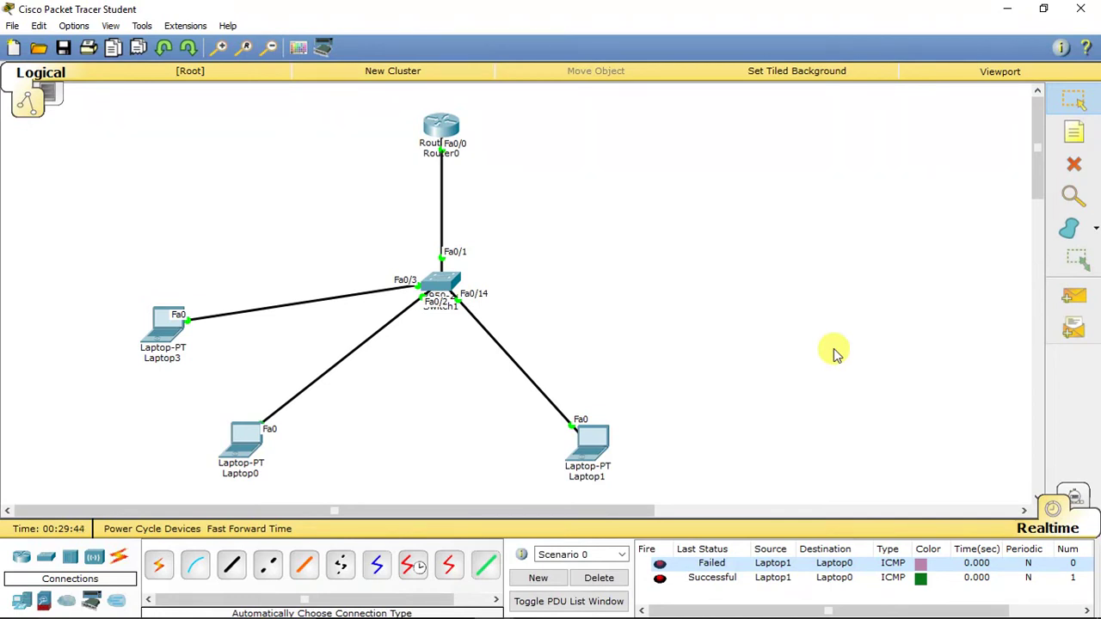
{"action": "left_click", "coordinate": [733, 585]}
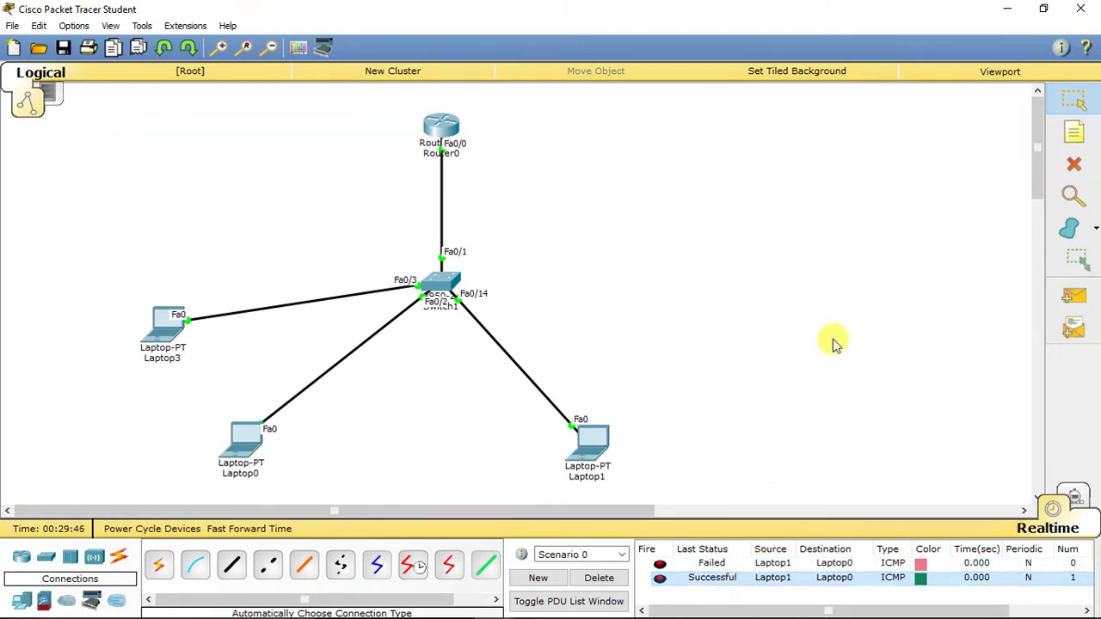